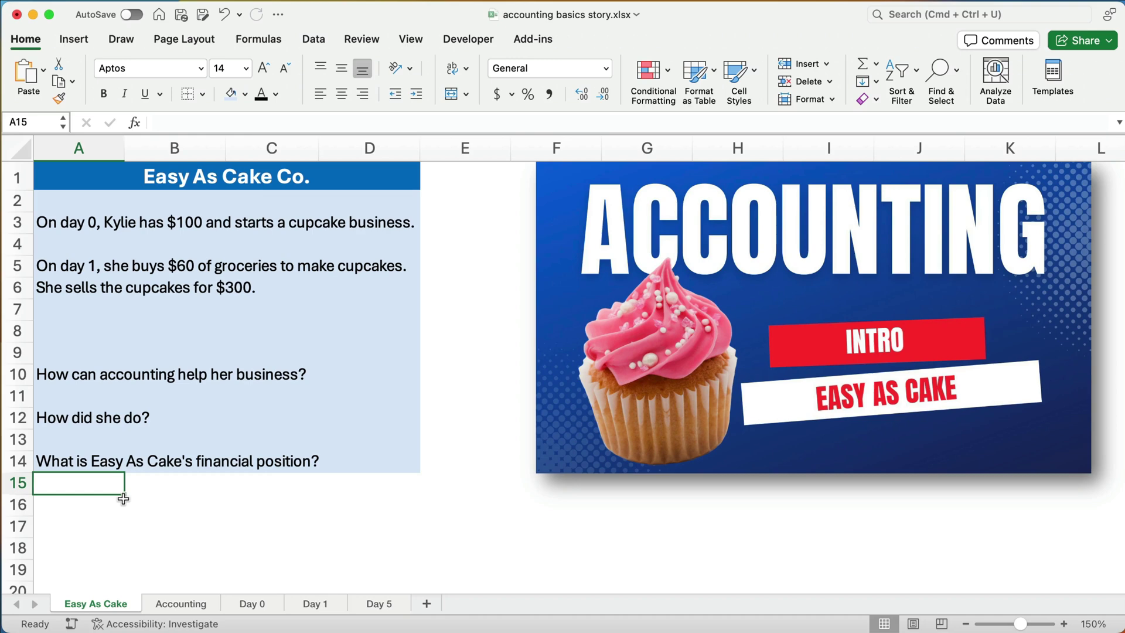
Review the accounting steps and the five account types on the Accounting sheet, highlighting balance sheet and income statement accounts.
key(alt+Right)
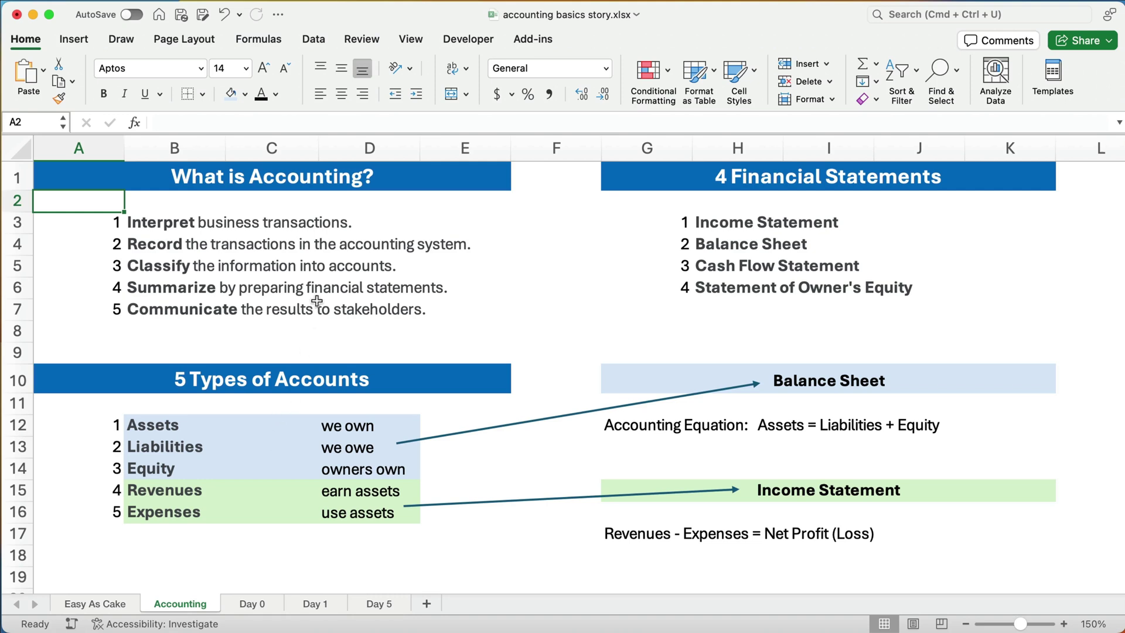
drag(148, 222, 463, 274)
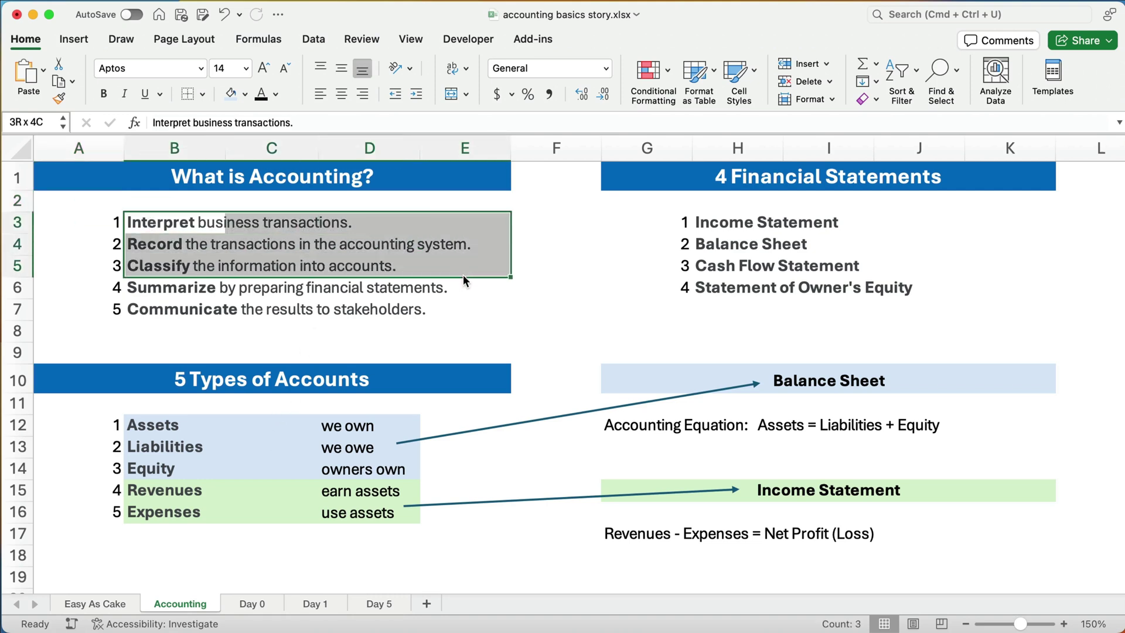
drag(463, 274, 463, 274)
drag(148, 288, 497, 310)
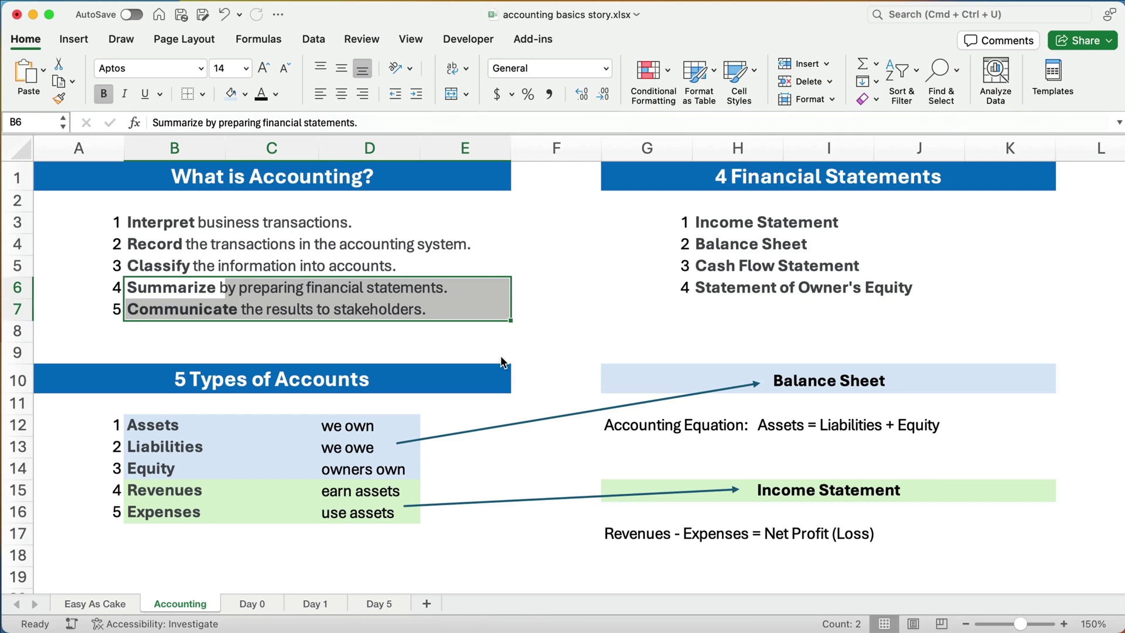
drag(146, 424, 160, 462)
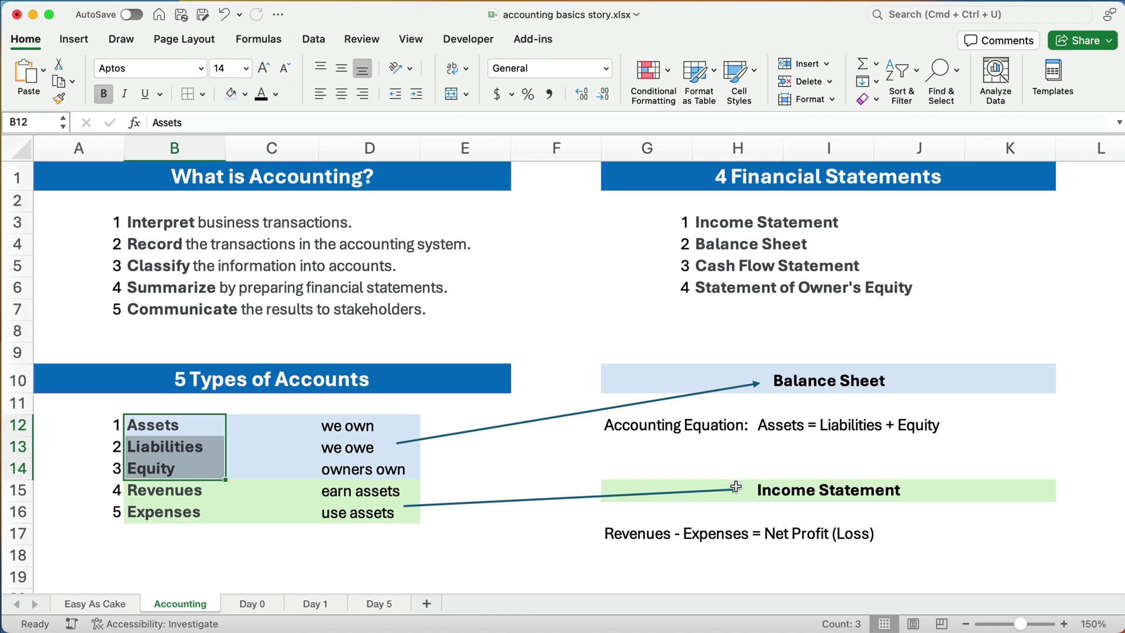
click(181, 498)
drag(181, 503, 181, 508)
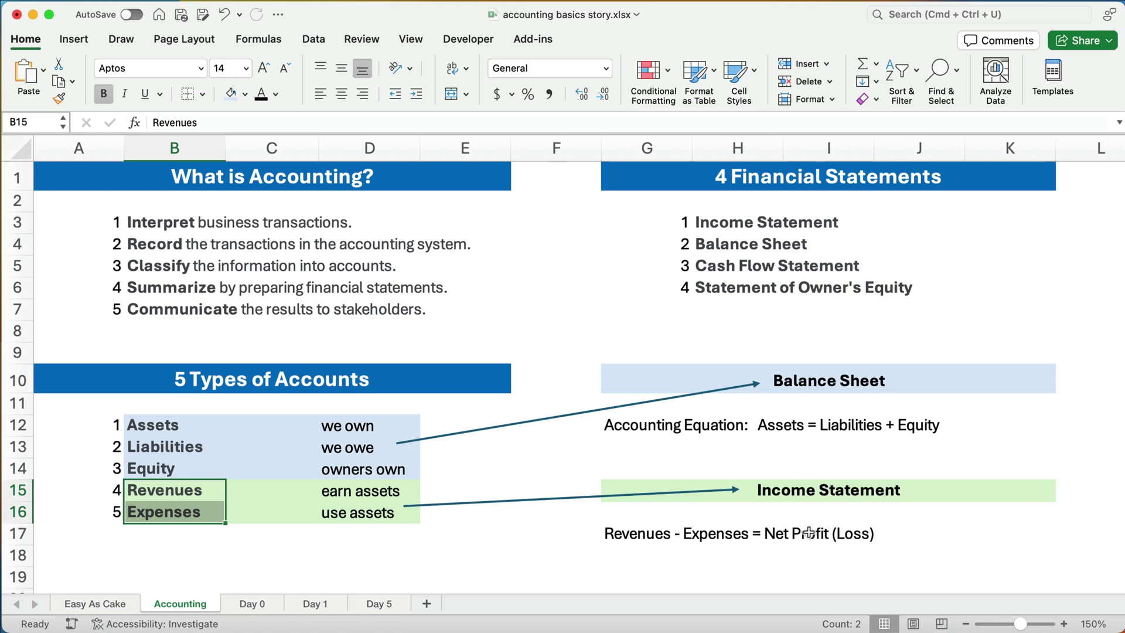
On the Day 0 sheet, make the balance sheet's Assets, Liabilities and Equity headings bold.
click(249, 604)
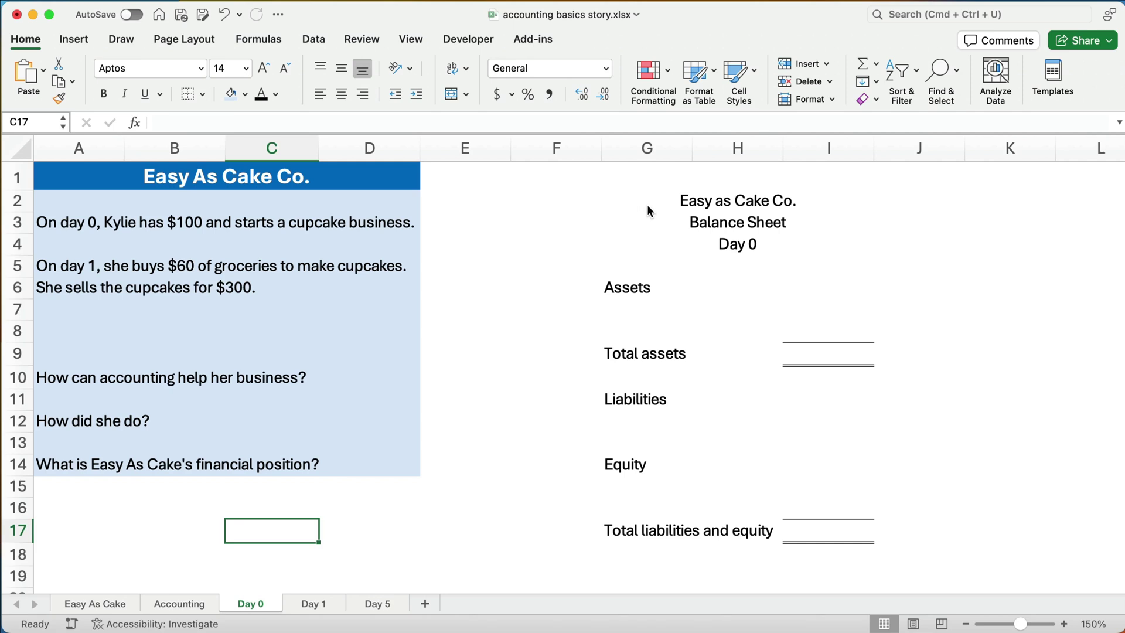
drag(636, 201, 869, 542)
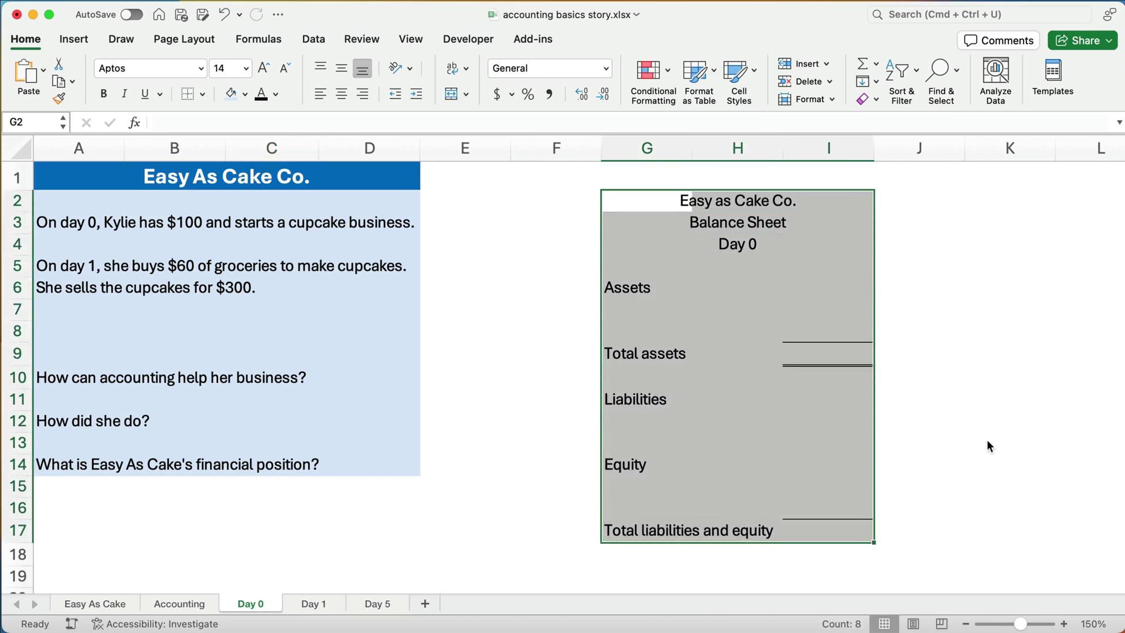
click(632, 292)
key(super+b)
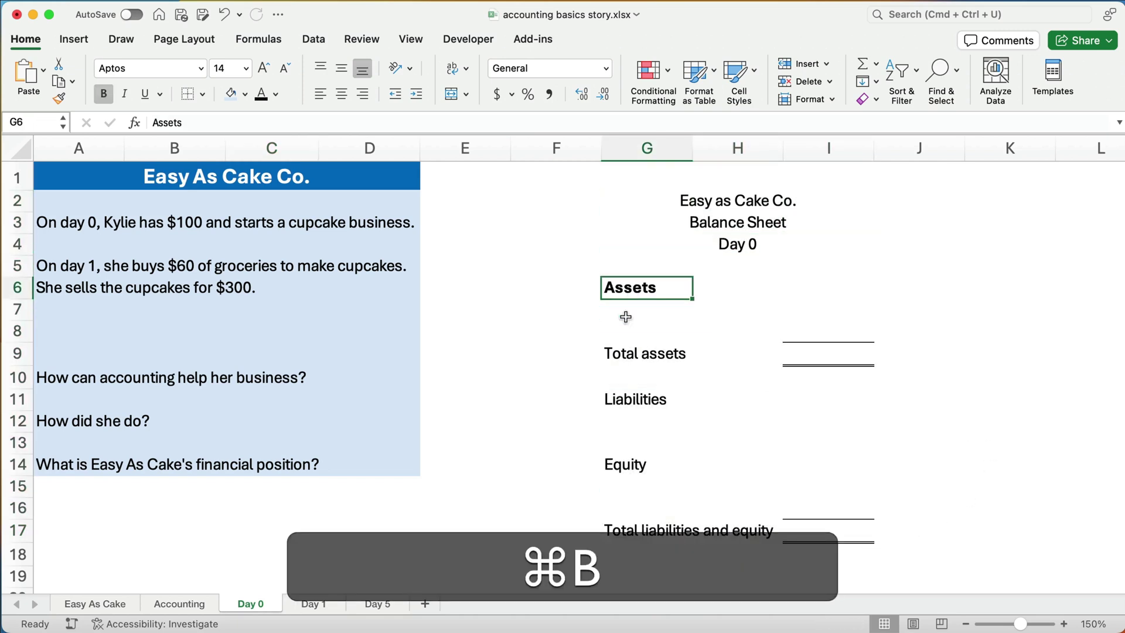
click(635, 398)
key(super+b)
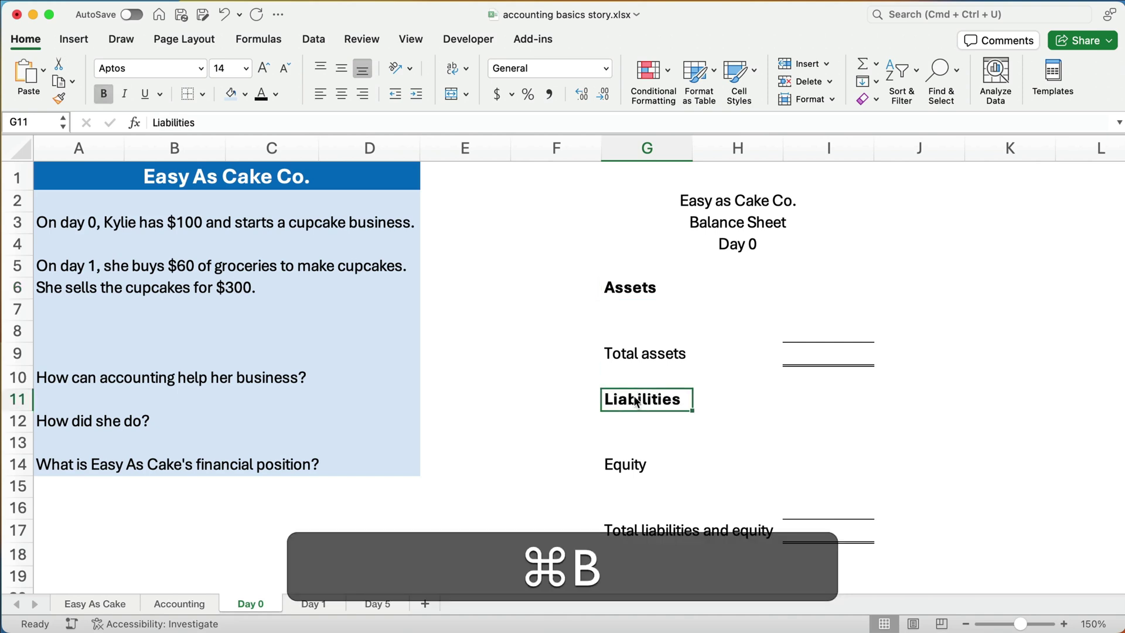
click(628, 471)
key(super+b)
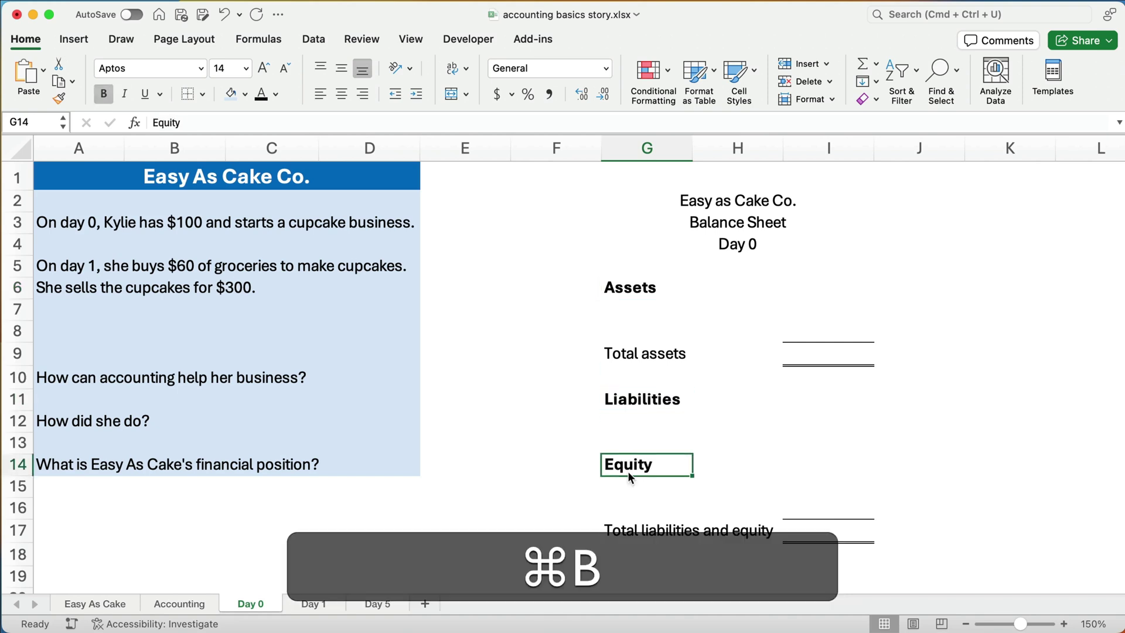
click(969, 463)
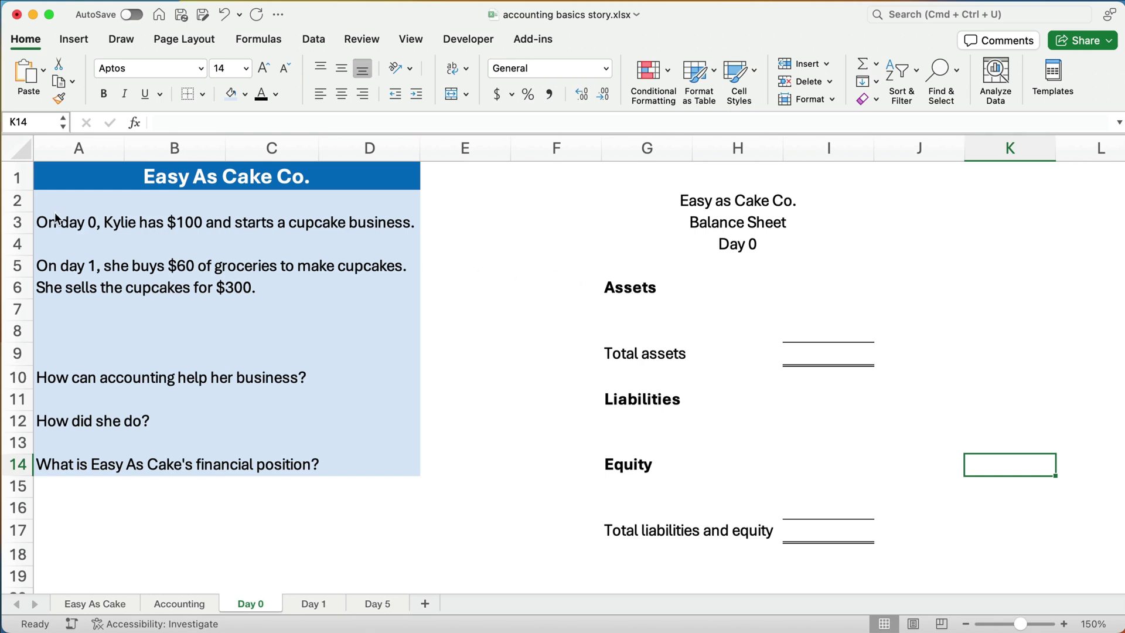
Check the day 0 transaction in the story and add an indented "Cash" label under Assets in G7.
click(80, 231)
drag(80, 233, 413, 245)
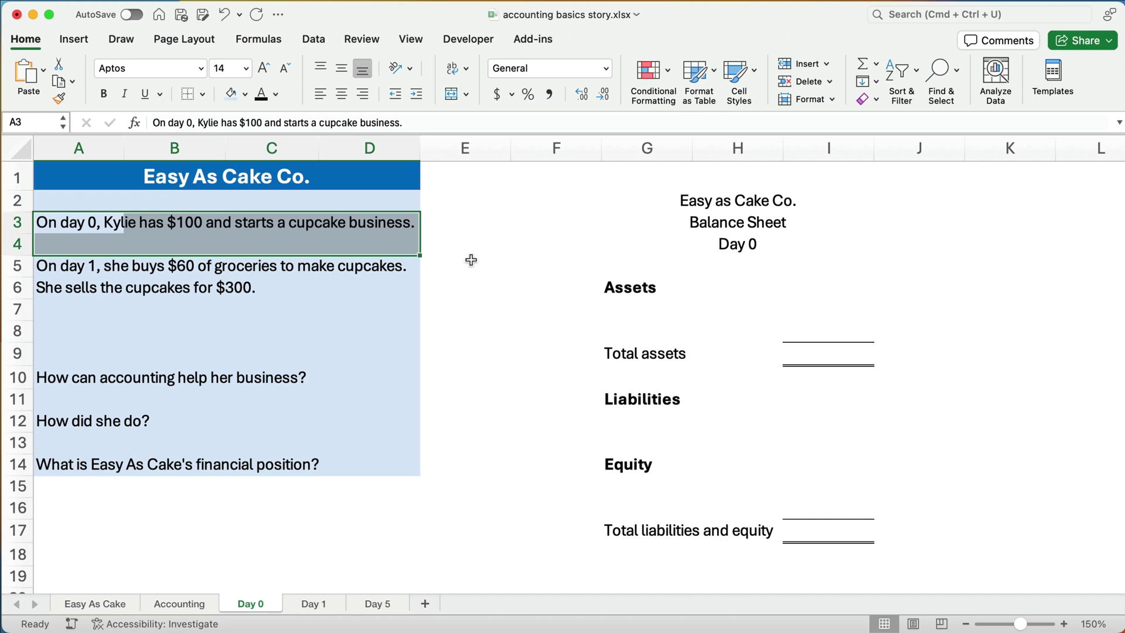
click(625, 306)
text(CAsh)
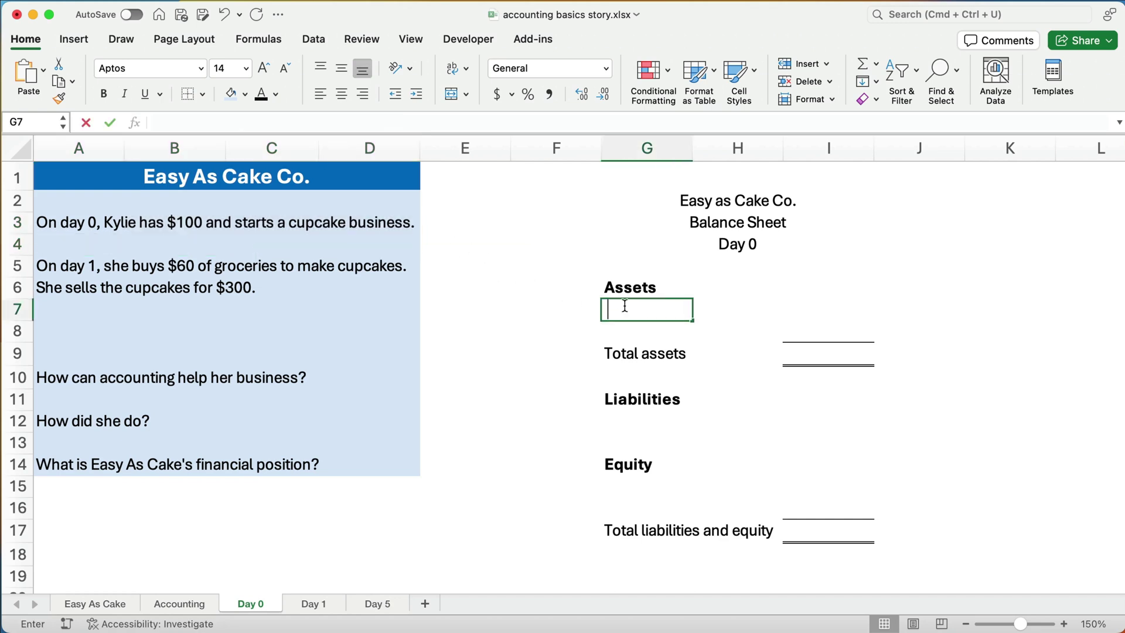
key(BackSpace)
key(BackSpace)
key(BackSpace)
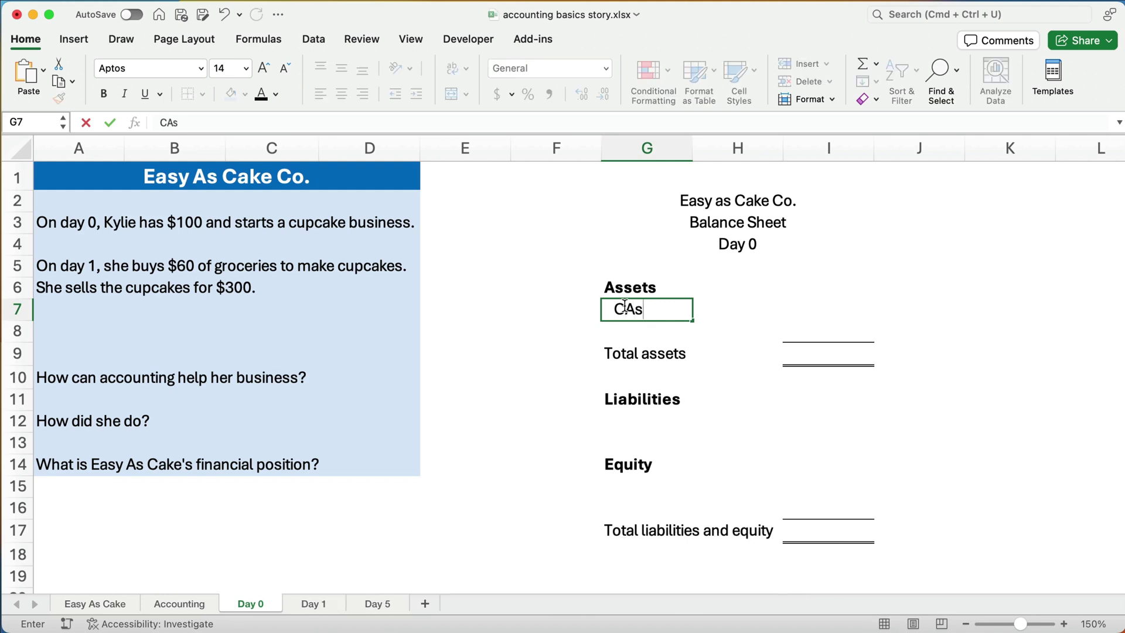
text(ah)
key(BackSpace)
text(sh)
Enter 100 as the Cash amount in I7 and calculate Total assets in I9 with a SUM of I7:I8.
key(Tab)
key(Tab)
text(100)
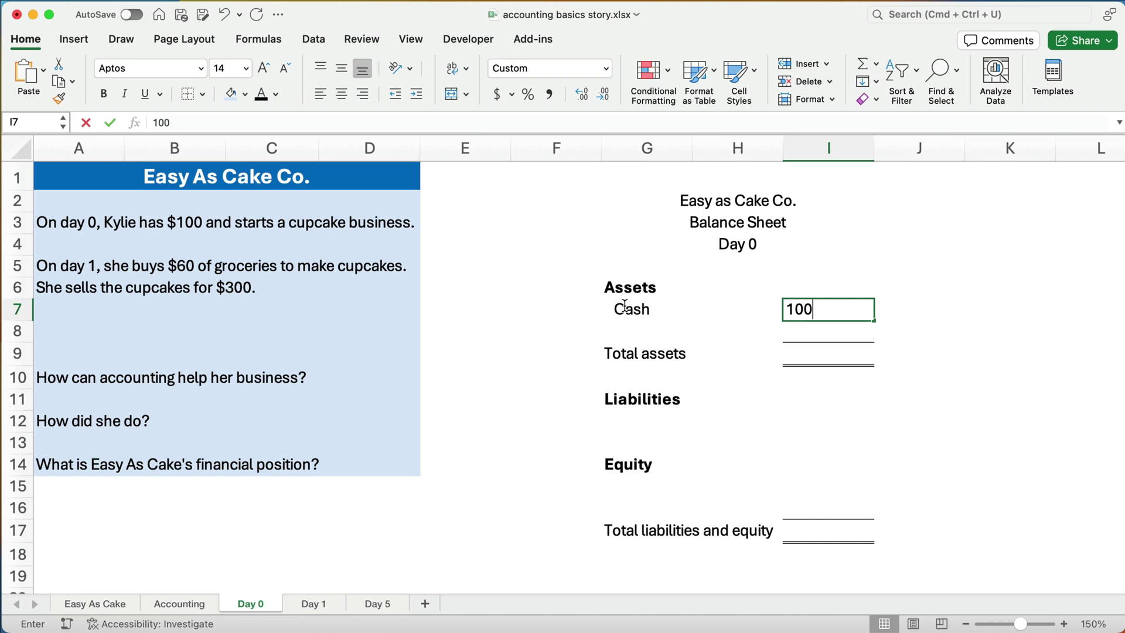
key(Return)
key(Down)
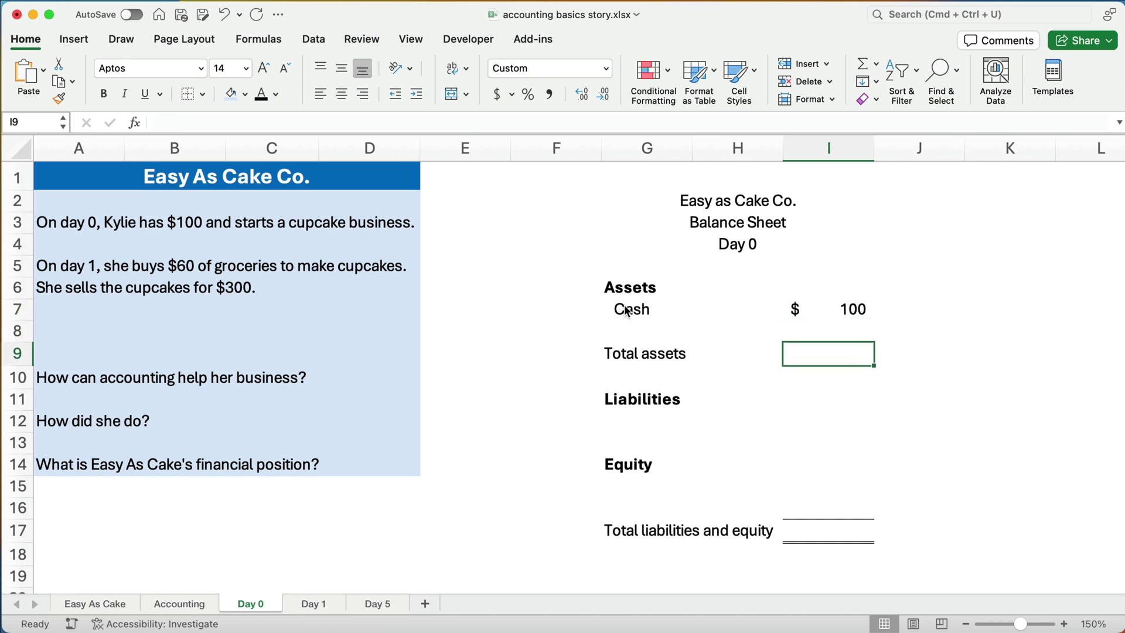
key(super+shift+t)
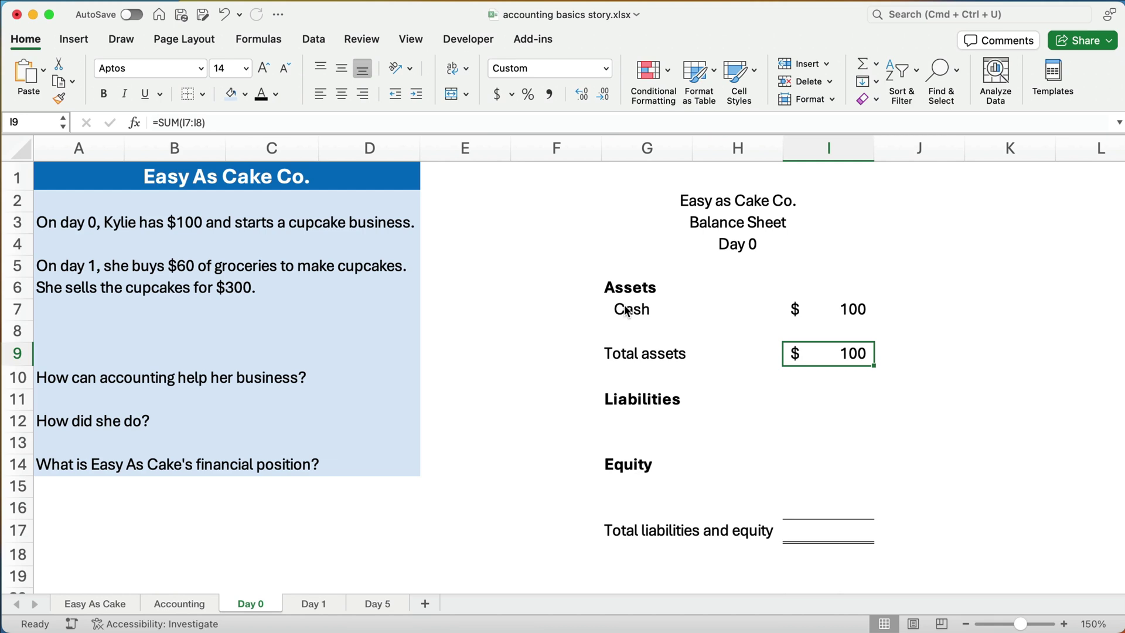
Enter 0 as the Liabilities amount in I11 of the Day 0 balance sheet.
key(Down)
key(Down)
key(Down)
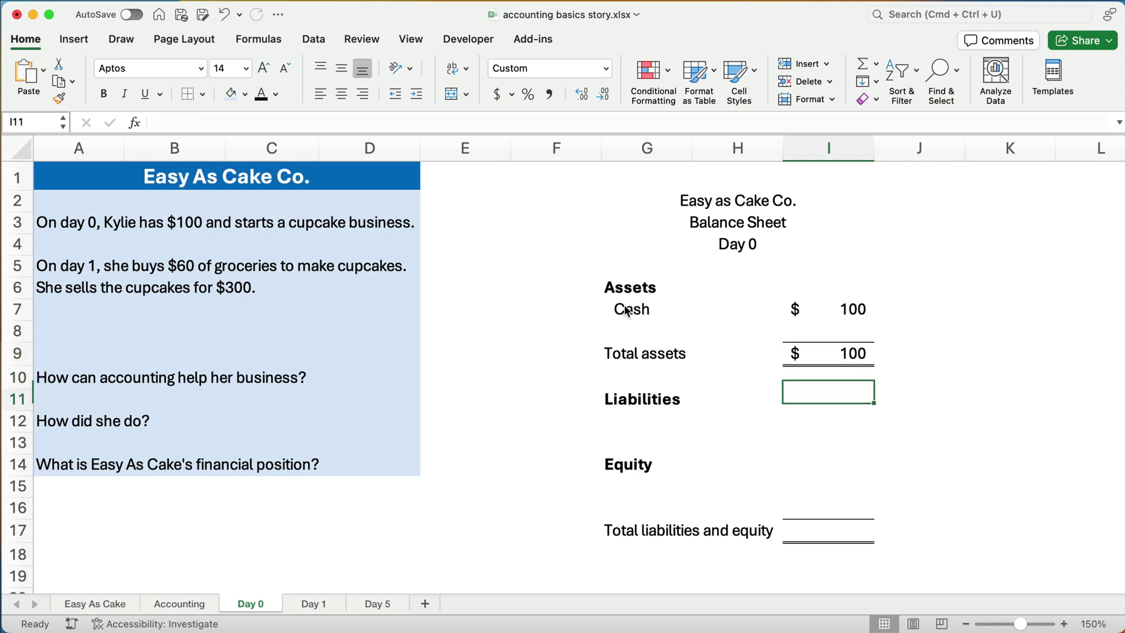
key(Left)
key(Left)
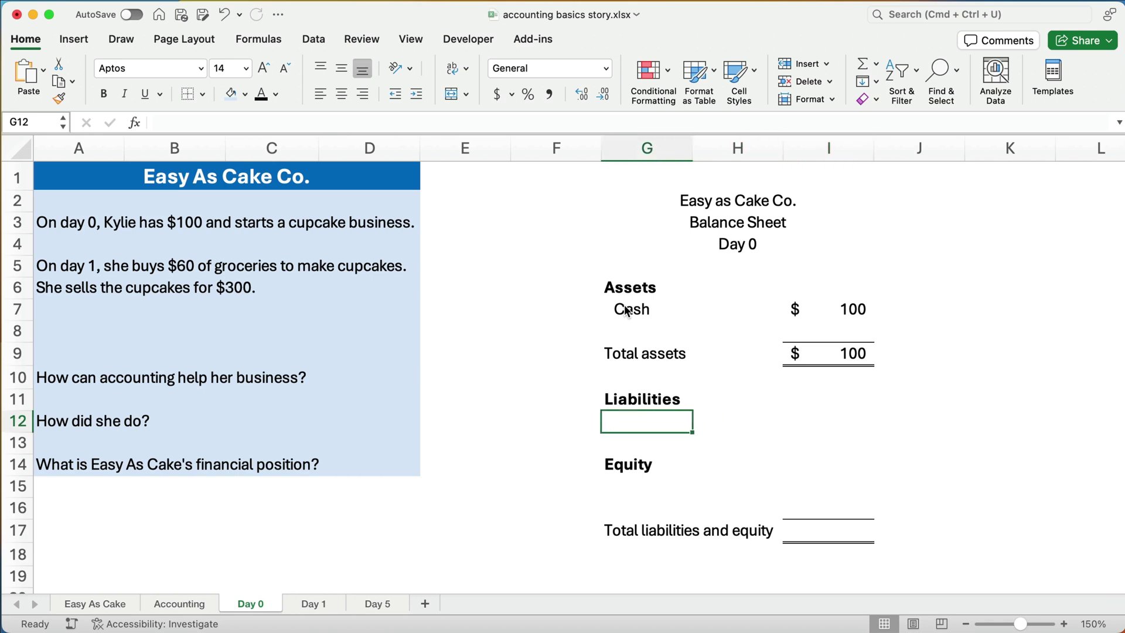
key(Right)
key(Right)
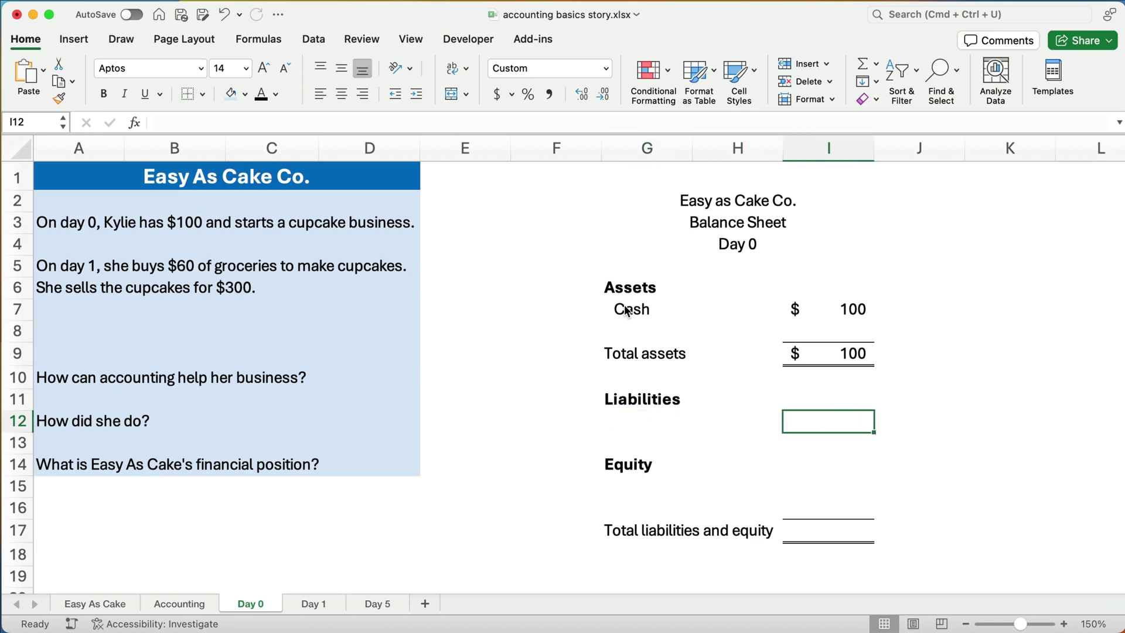
key(Up)
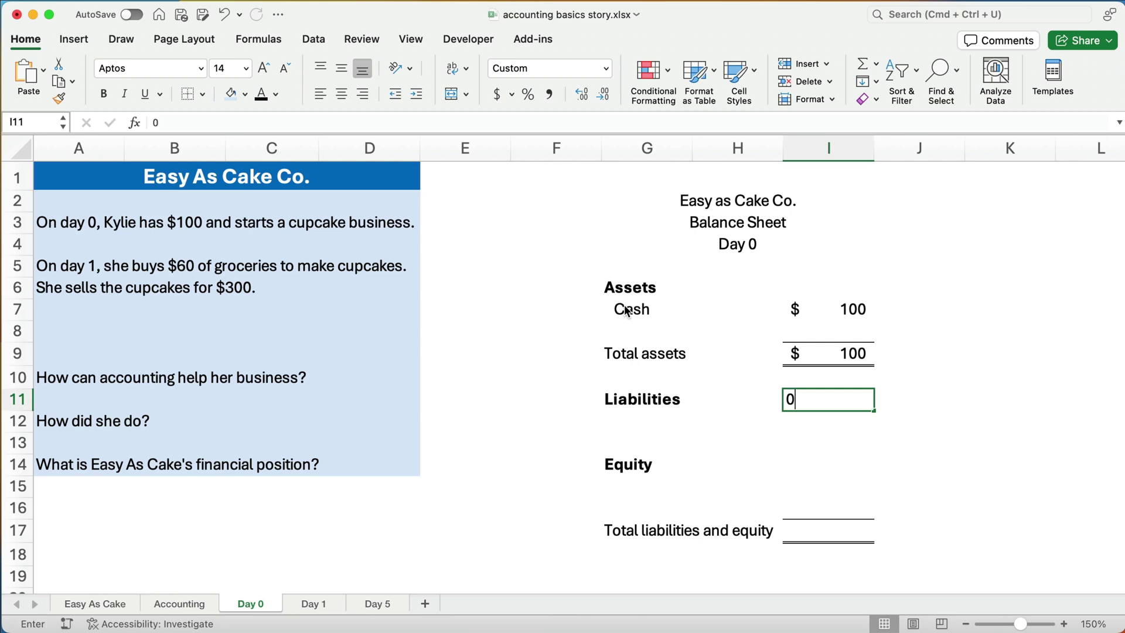
text(0)
key(Return)
Add an indented "Paid in capital" line under Equity in row 15 with an amount of 100.
key(Down)
key(Down)
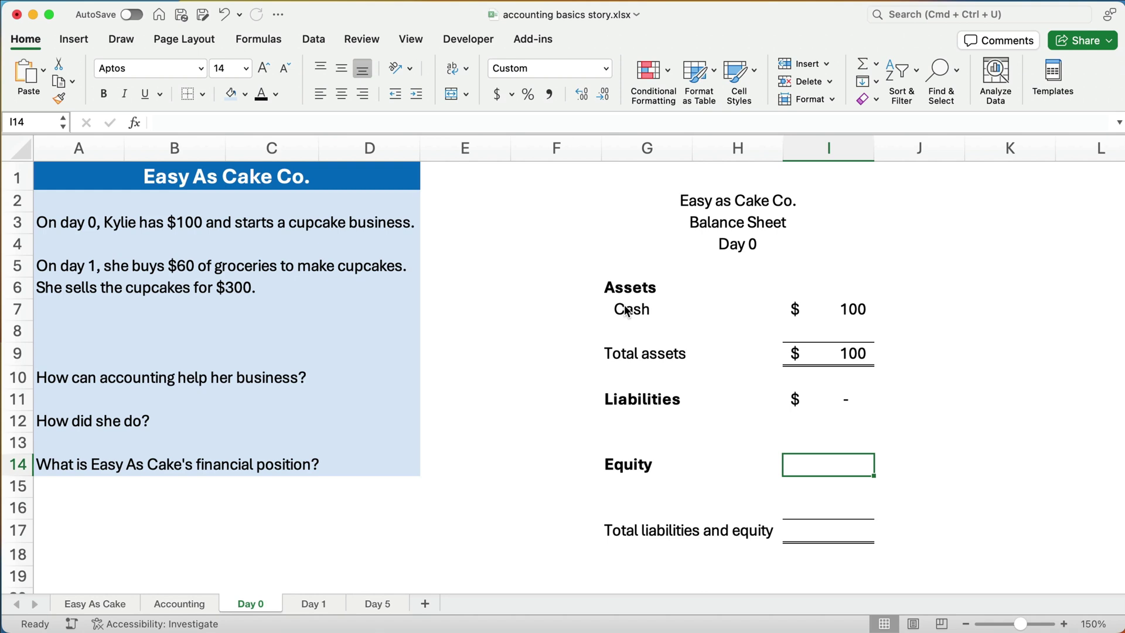
key(Left)
key(Left)
key(Down)
text(Paid i)
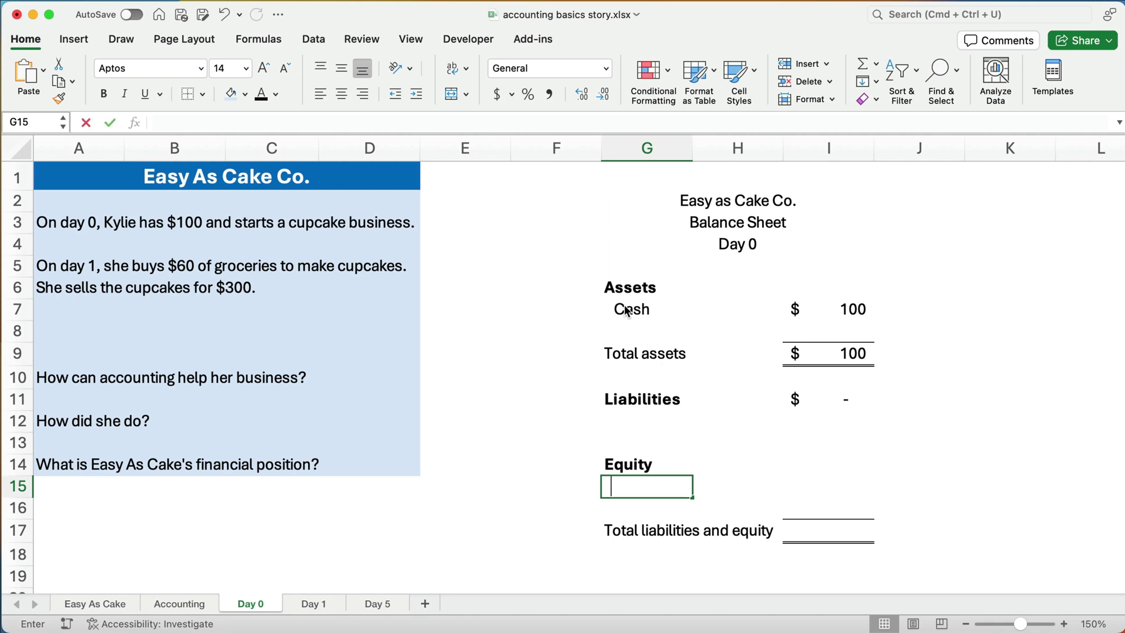
text(n capital)
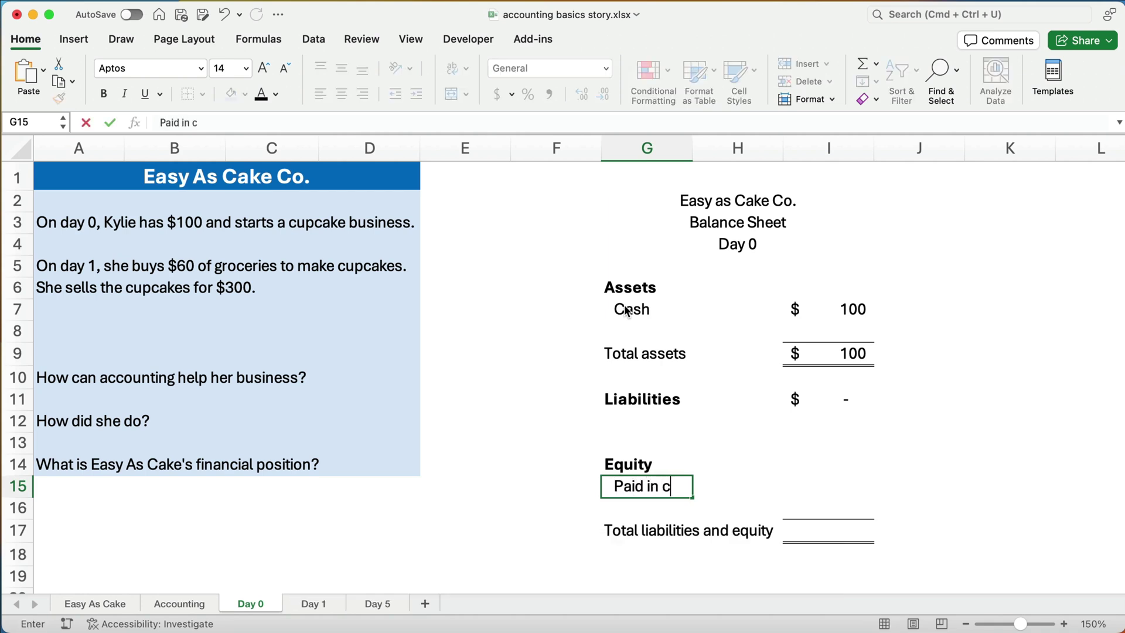
key(Right)
key(Right)
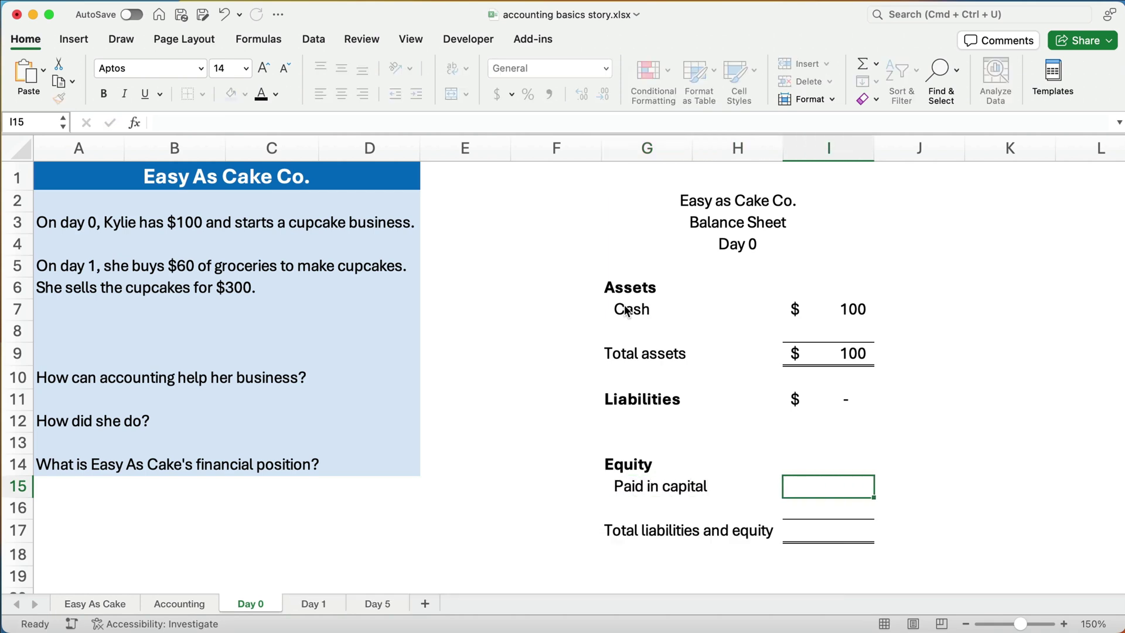
text(100)
key(Return)
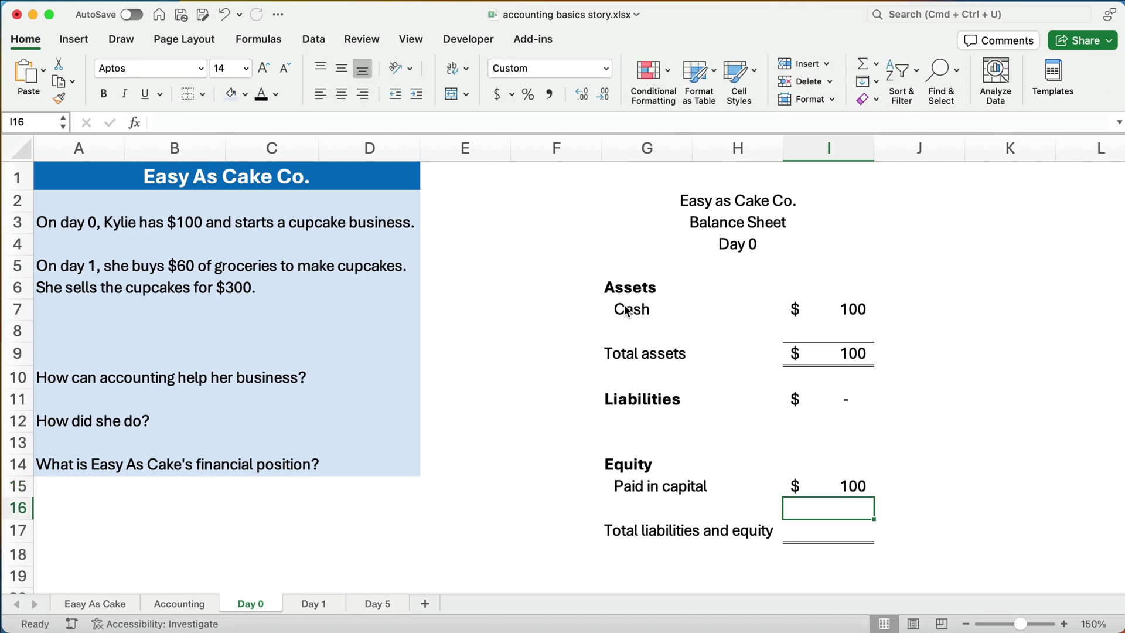
Sum the liabilities and equity amounts from I11 down into Total liabilities and equity in I17.
drag(801, 397, 843, 529)
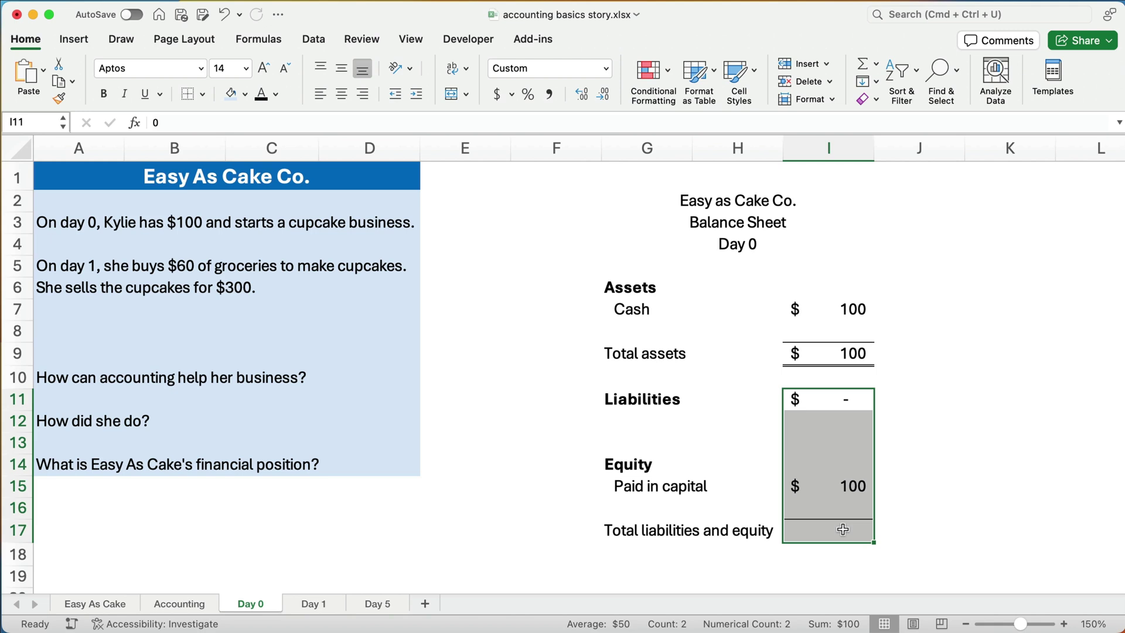
key(super+shift+t)
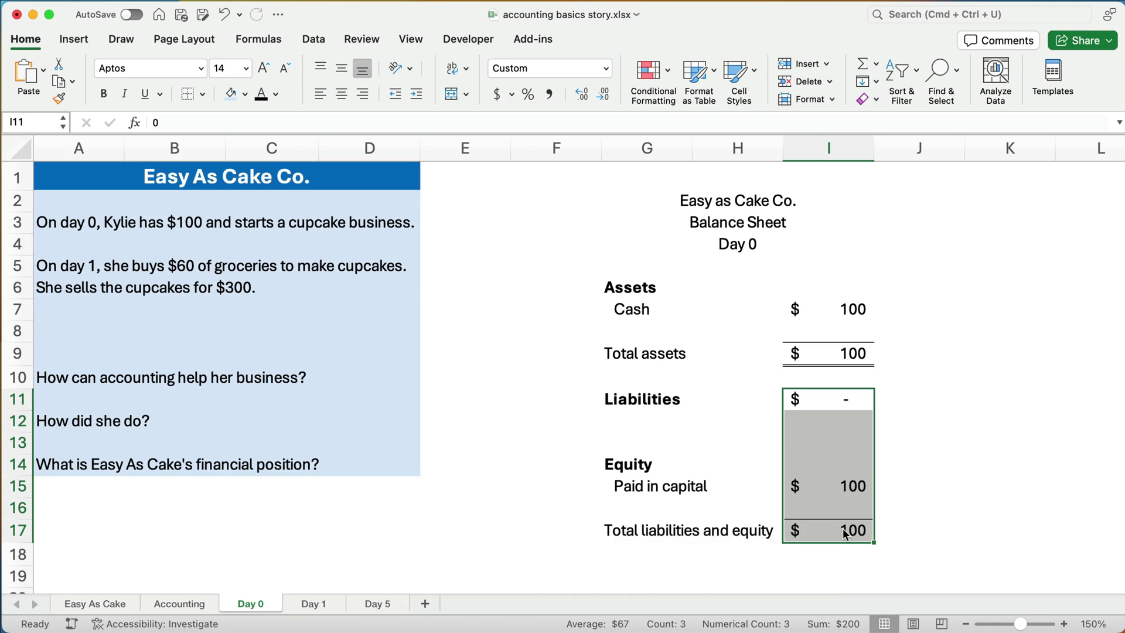
click(937, 484)
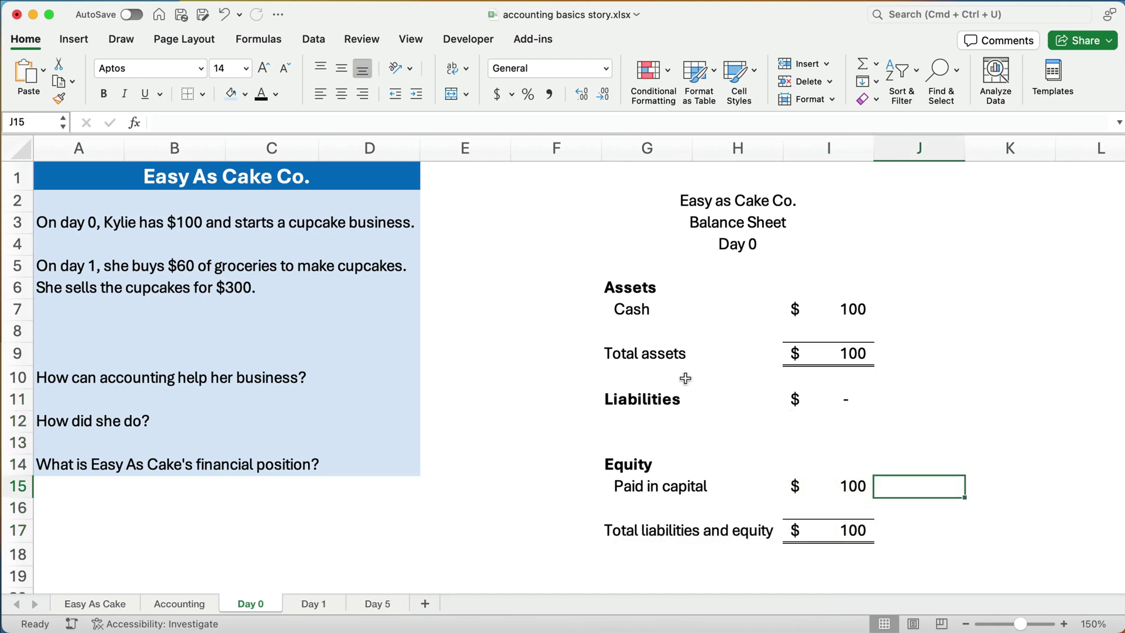
click(613, 355)
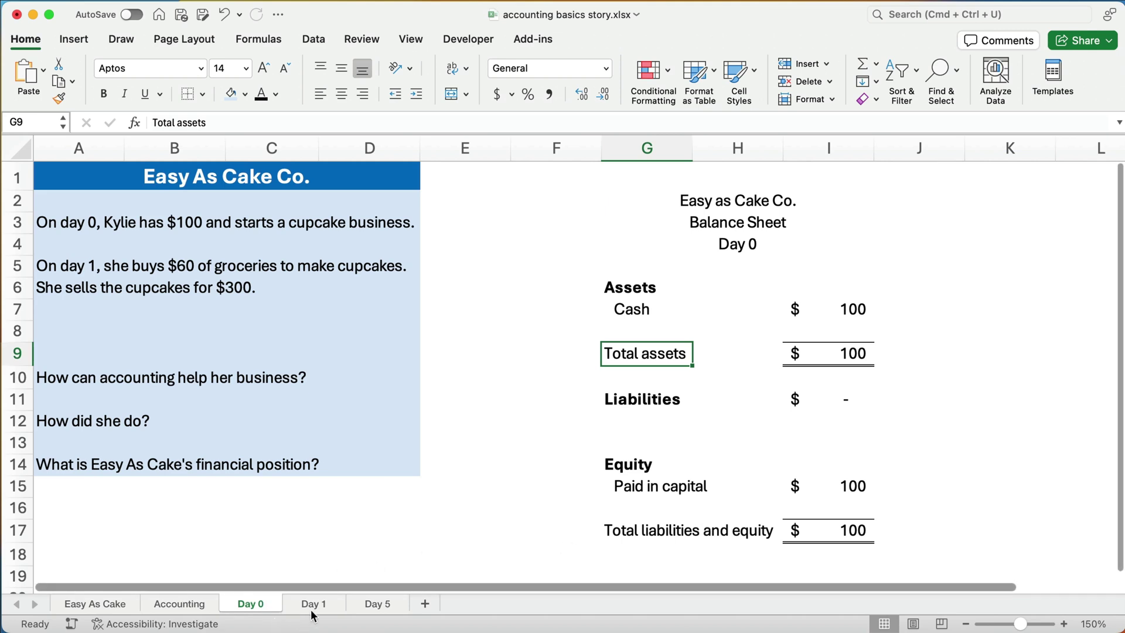
Review the day 1 transactions in the story and examine the blank income statement and balance sheet on the Day 1 sheet.
drag(59, 267, 377, 290)
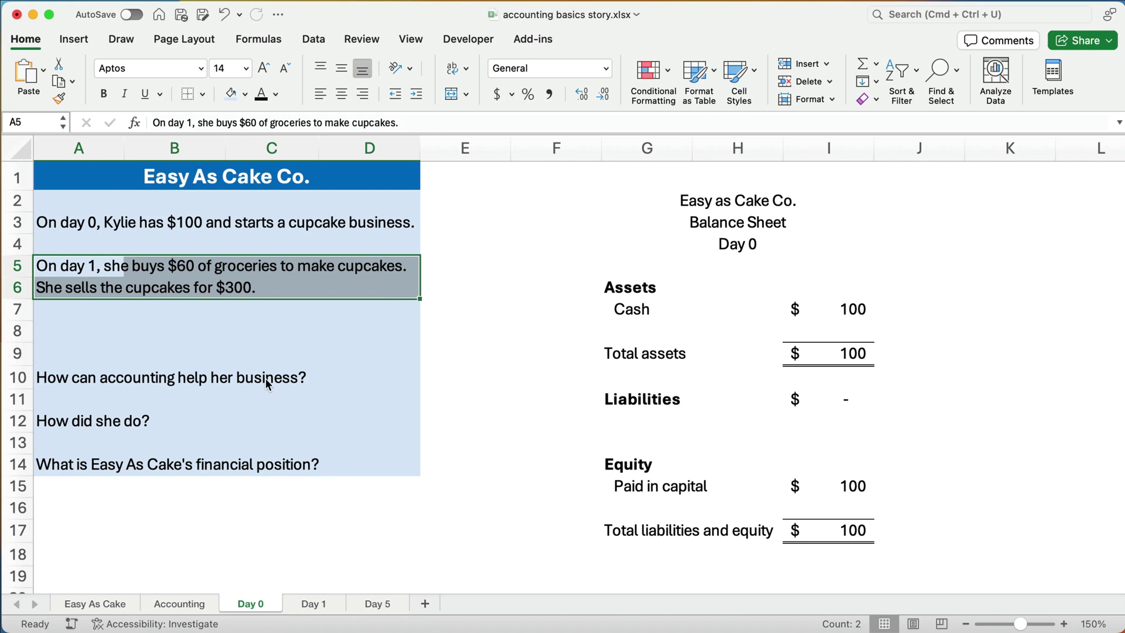
click(312, 605)
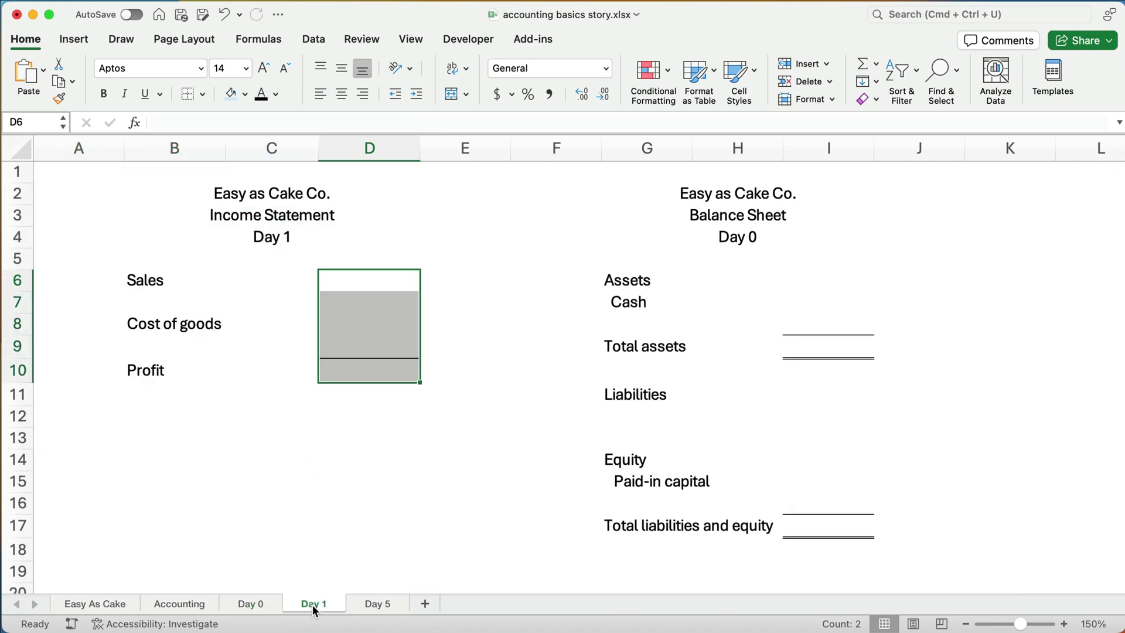
click(326, 519)
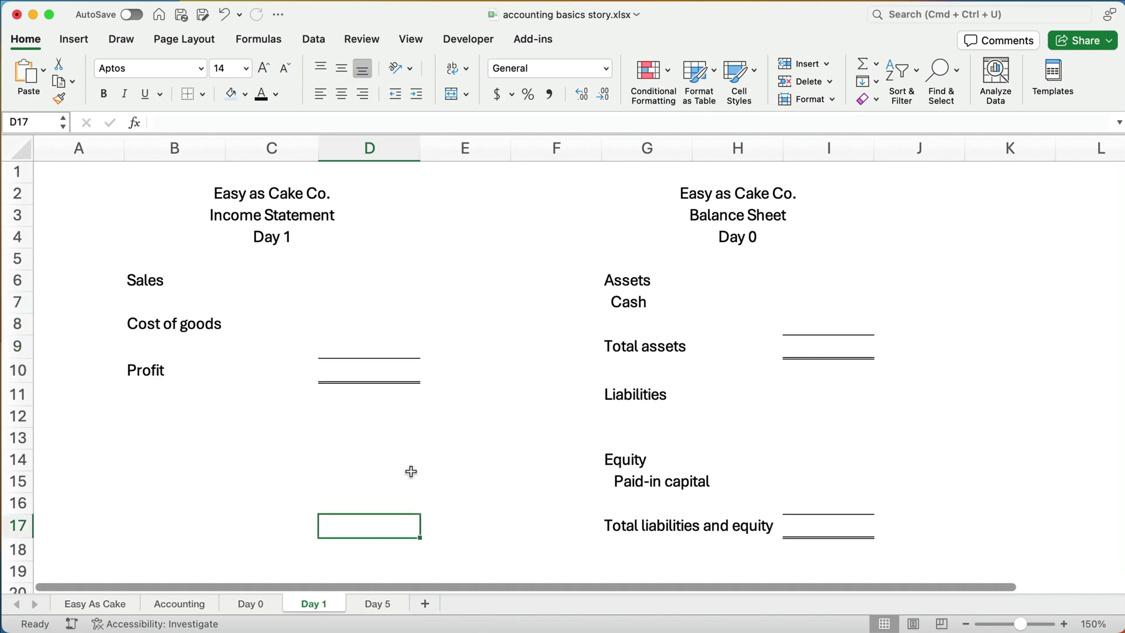
drag(146, 194, 419, 397)
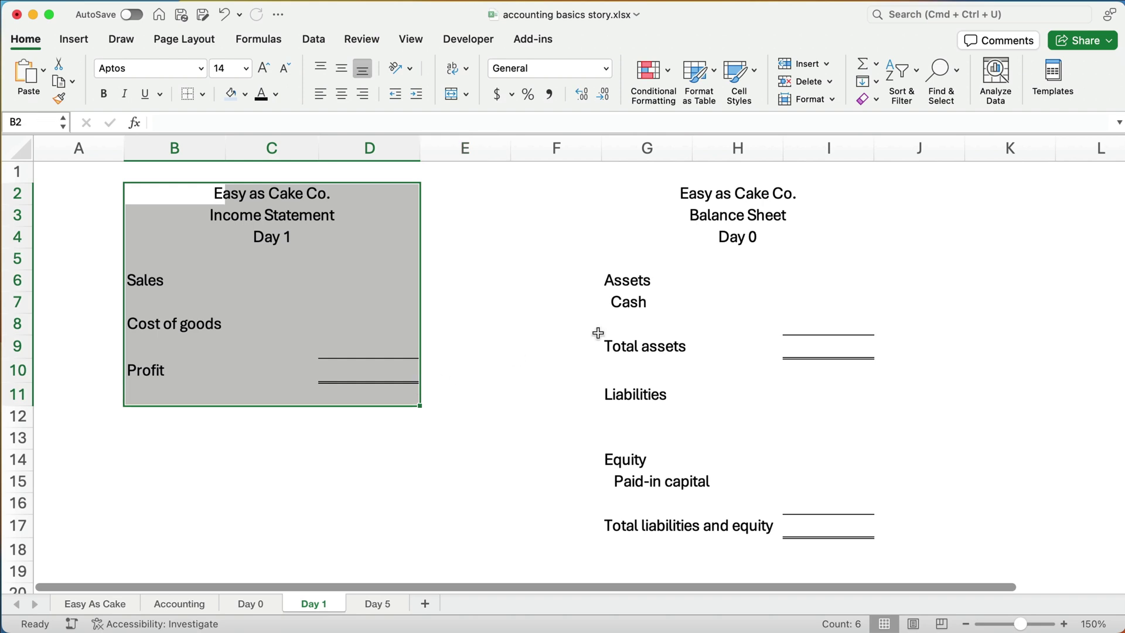
drag(640, 207, 892, 547)
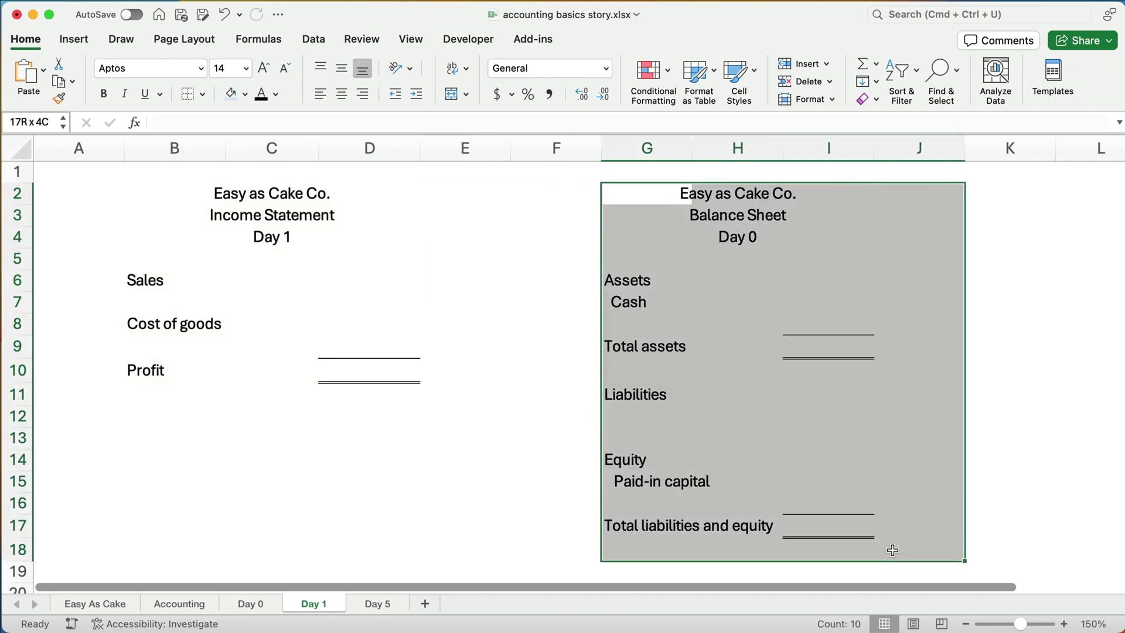
Enter 300 as Sales in D6 and 60 as Cost of goods in D8 of the Day 1 income statement.
click(367, 281)
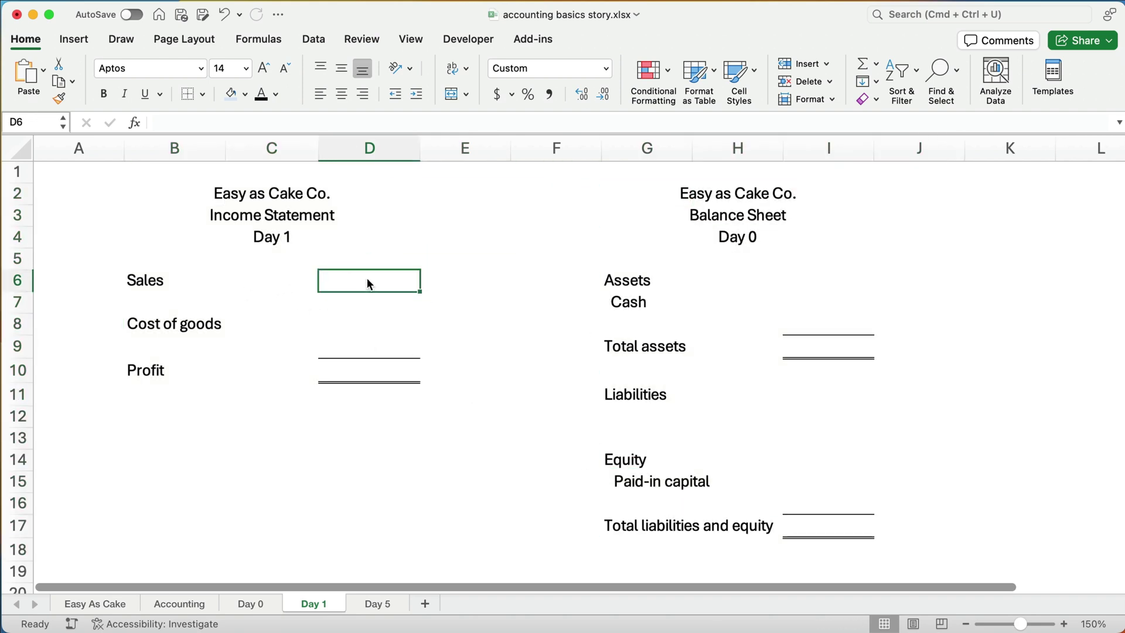
text(300)
key(Return)
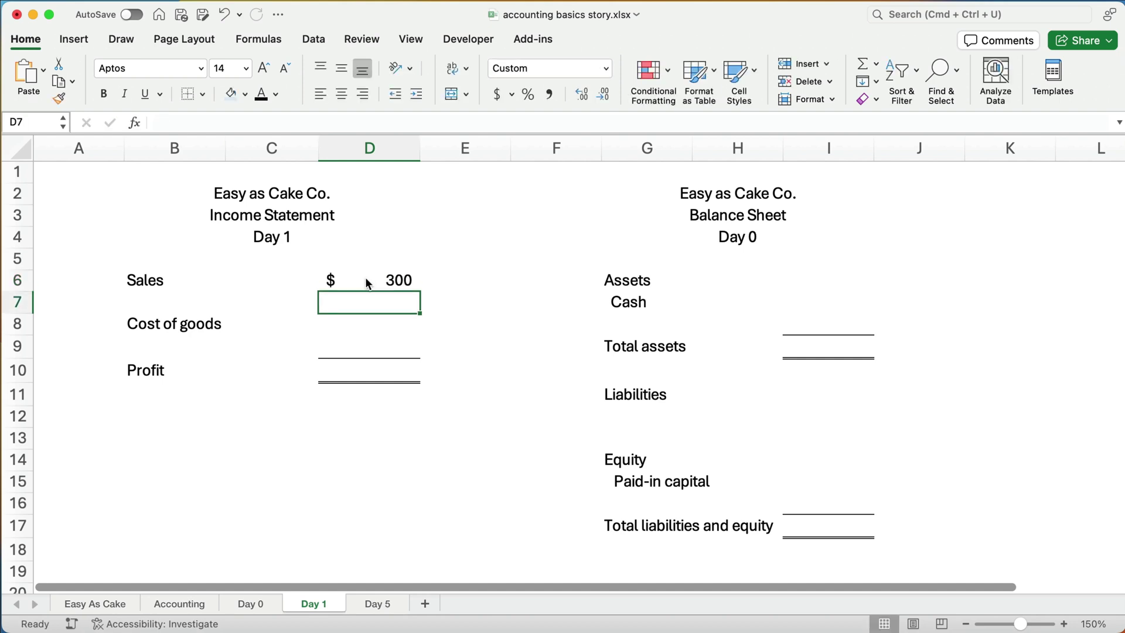
key(Down)
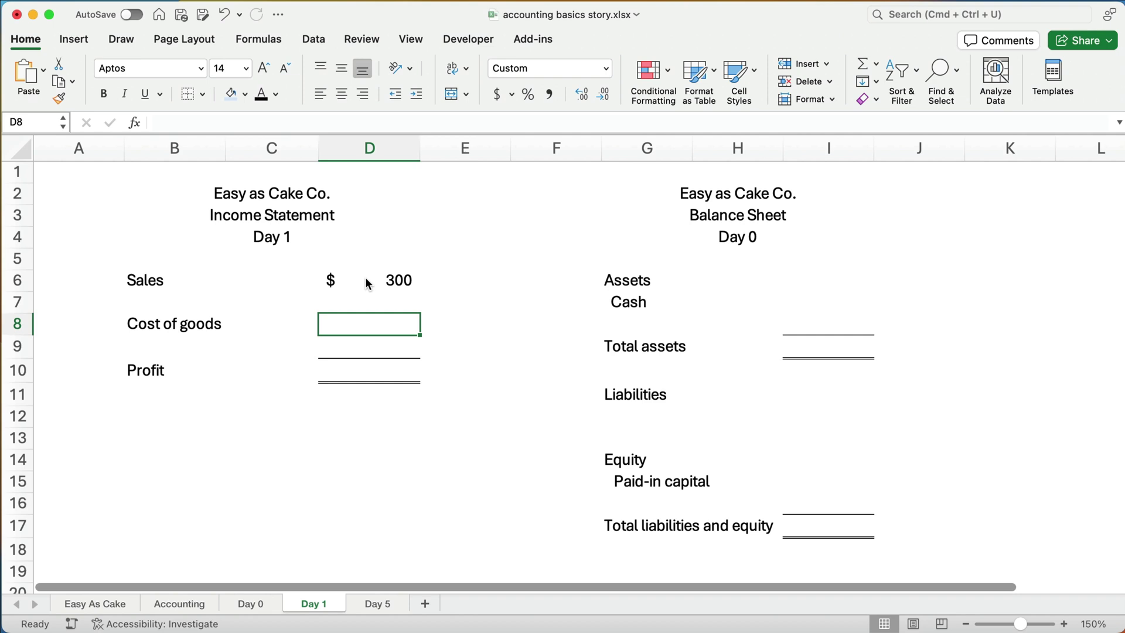
text(60)
key(Return)
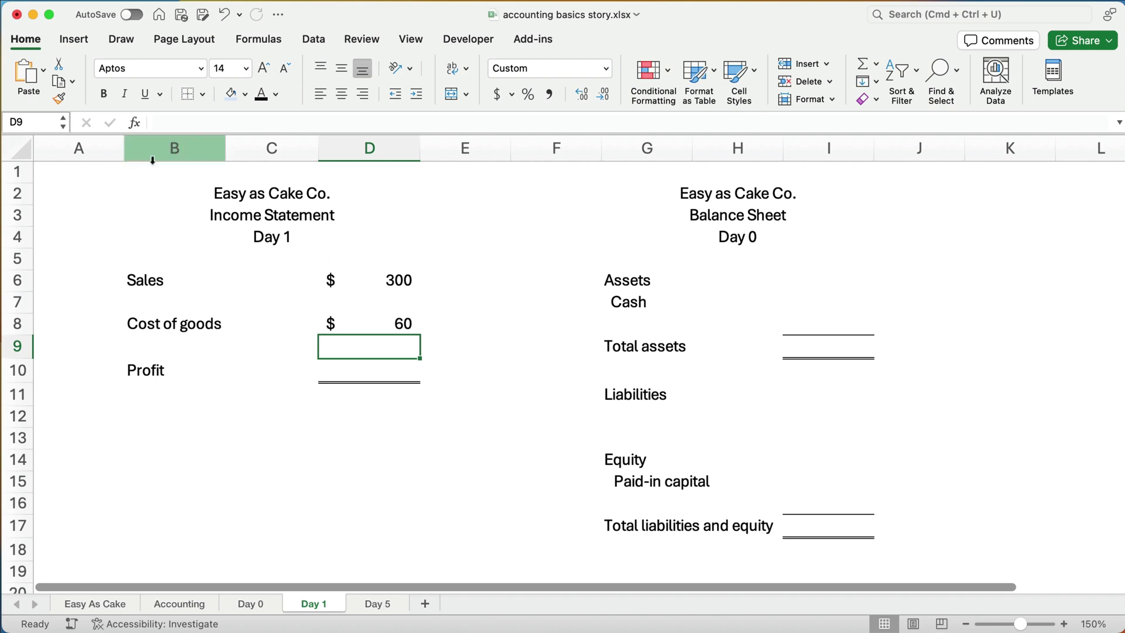
Calculate Profit in D10 by subtracting Cost of goods from Sales with the formula =D6-D8.
click(178, 285)
drag(179, 285, 418, 291)
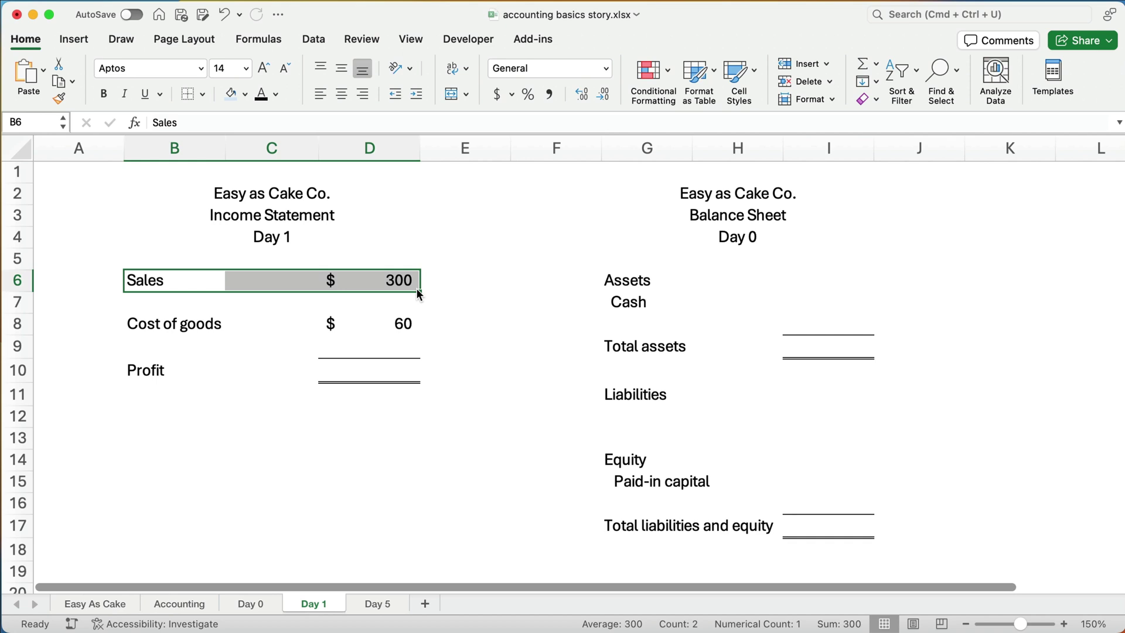
click(359, 372)
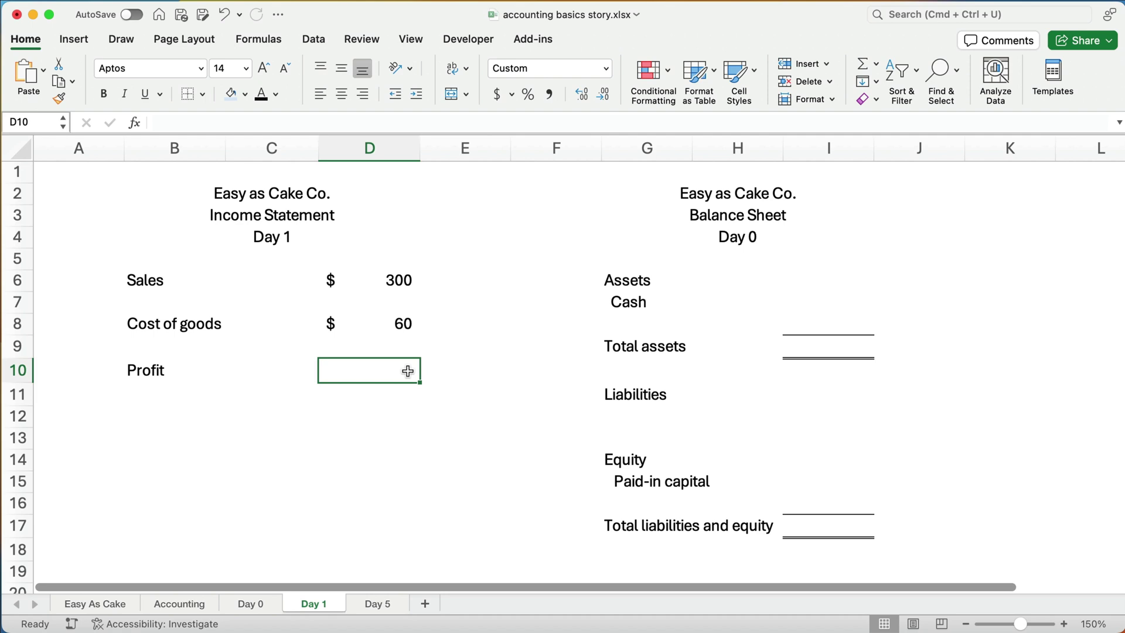
text(=)
key(Up)
key(Up)
key(Up)
key(Up)
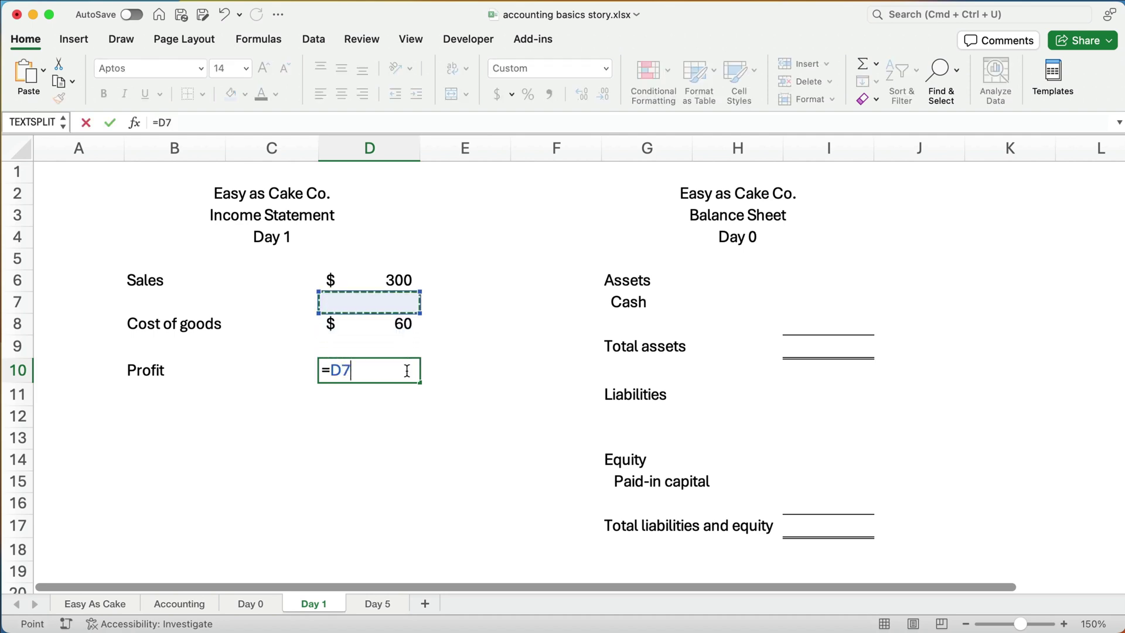
text(-)
key(Up)
key(Up)
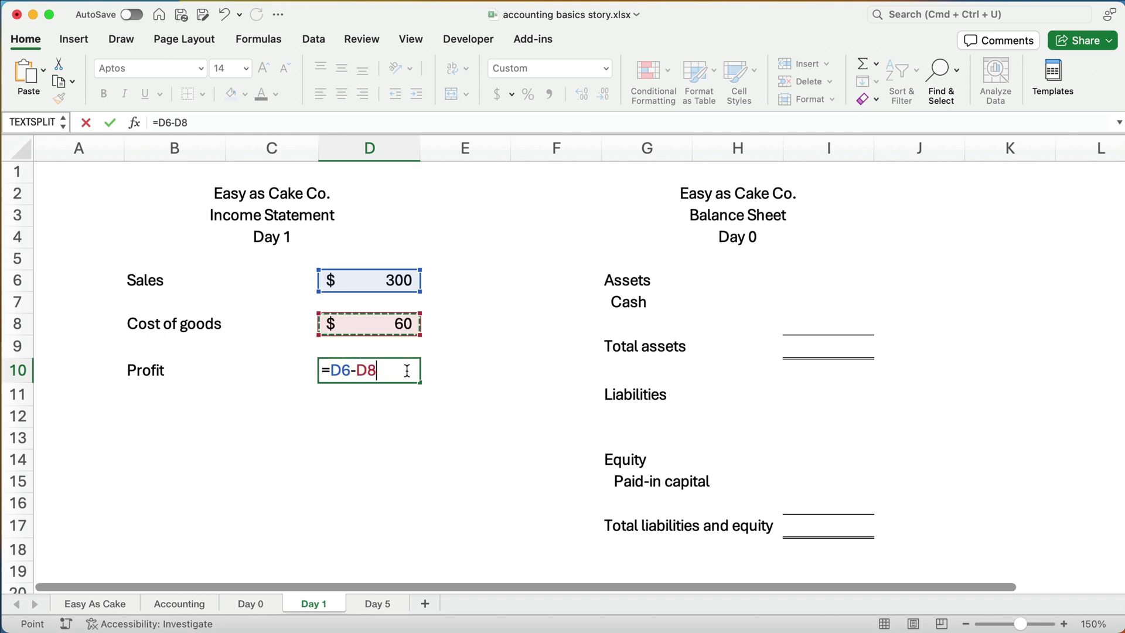
key(Return)
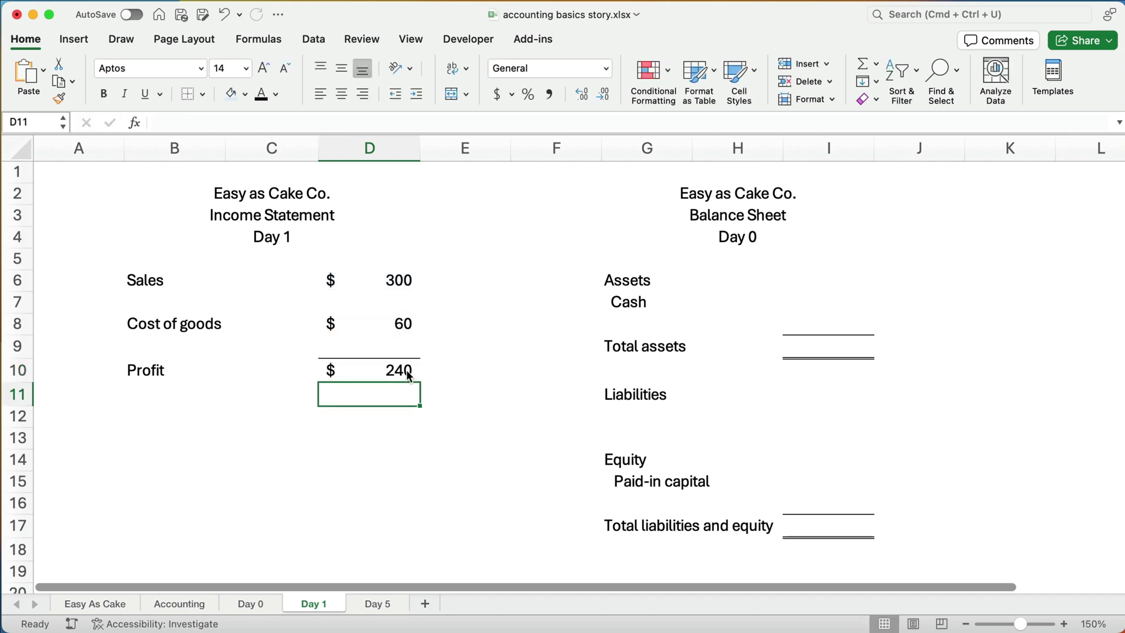
click(156, 366)
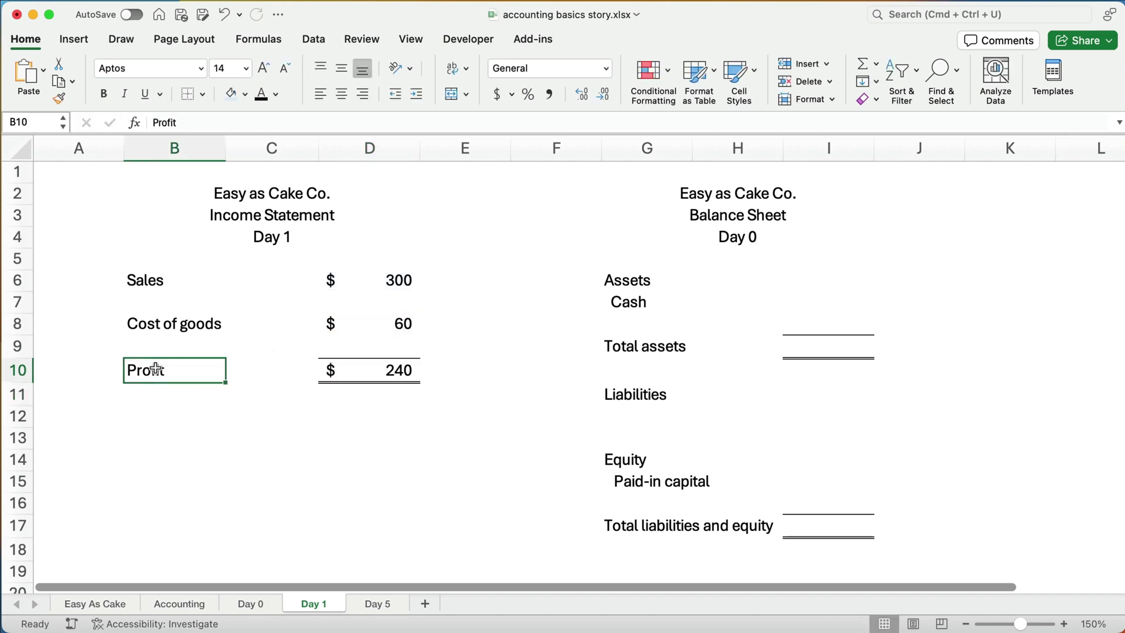
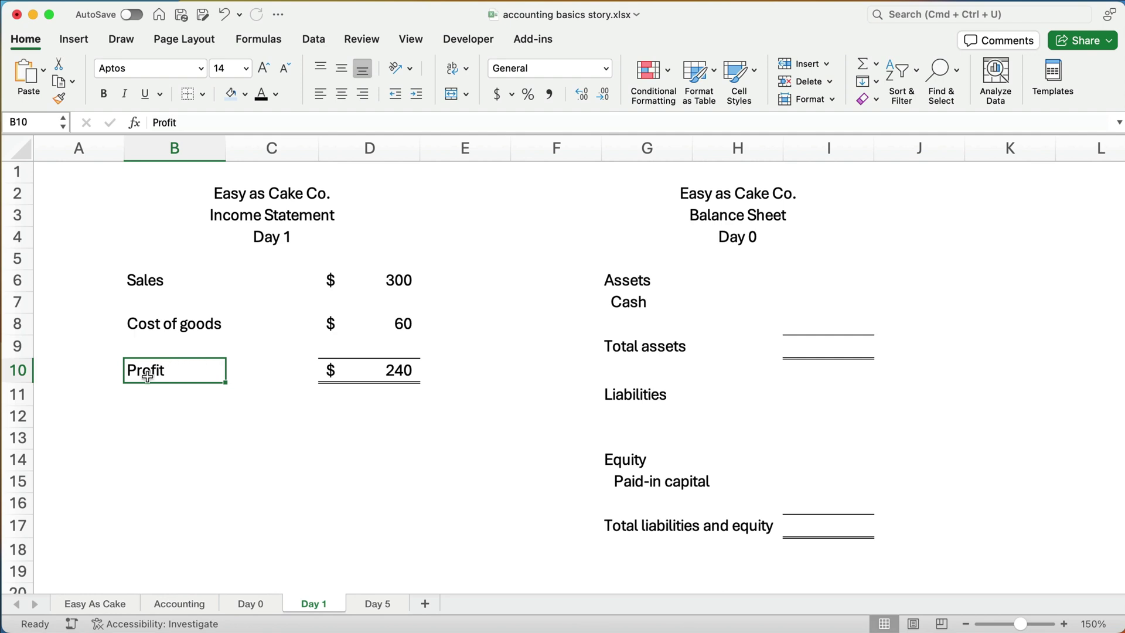
drag(149, 375, 359, 378)
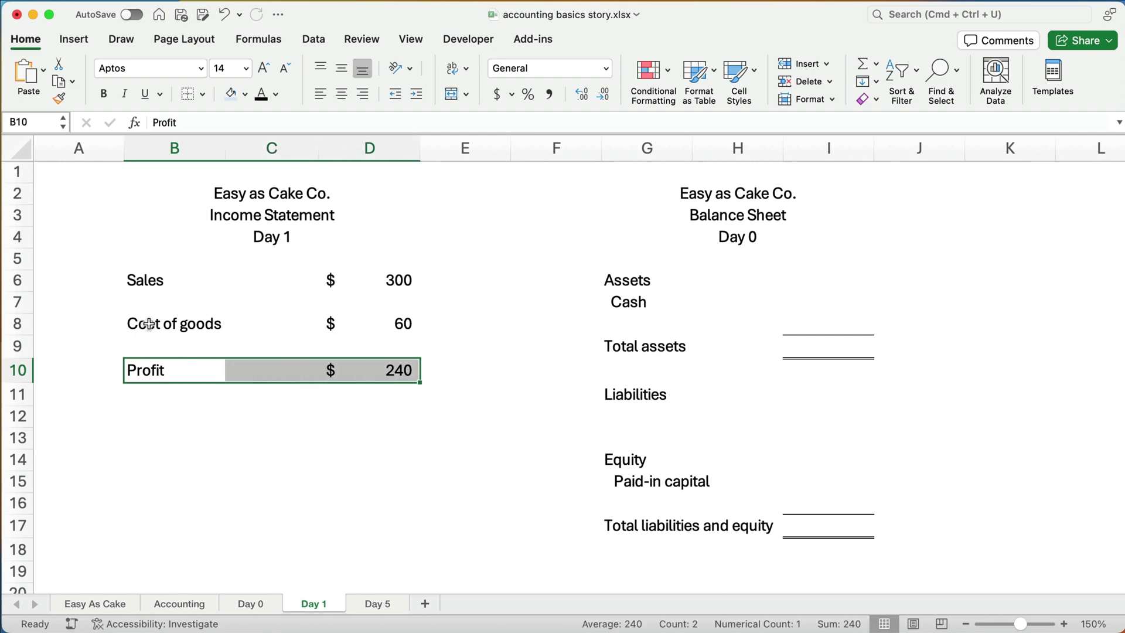
drag(148, 325, 381, 329)
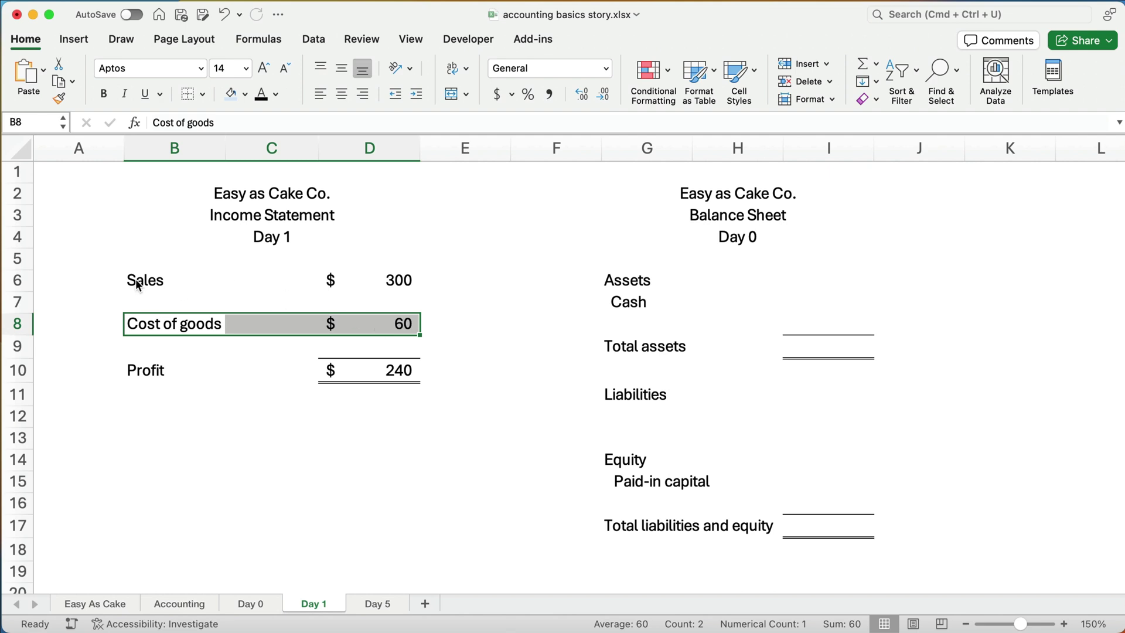
drag(139, 284, 362, 303)
drag(182, 324, 392, 348)
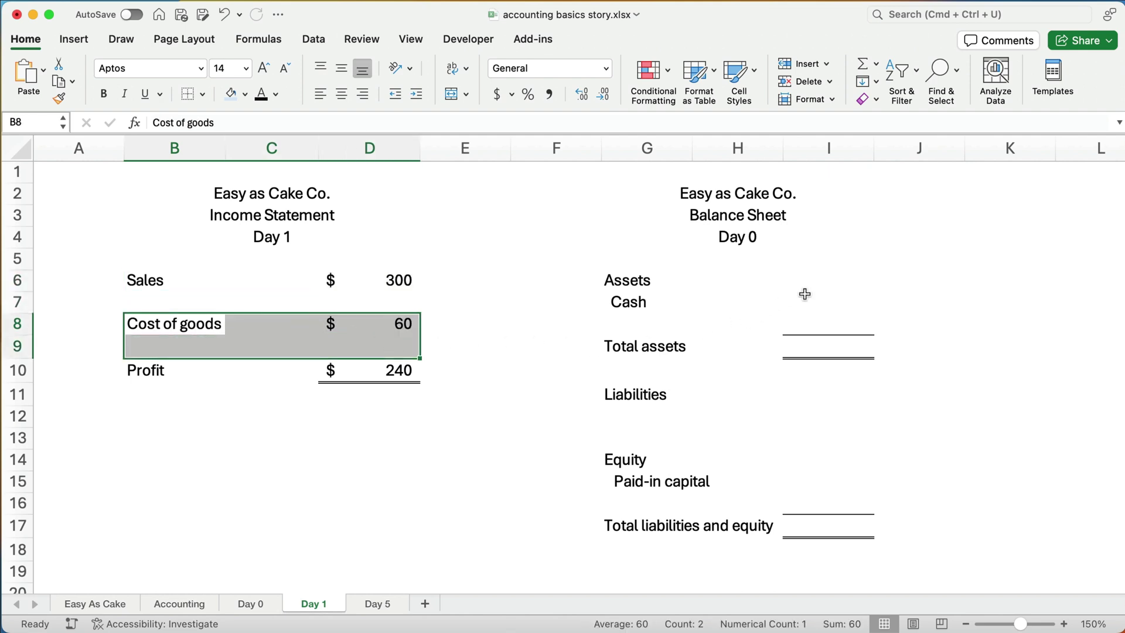
Calculate the Cash amount in I7 of the Day 1 sheet's balance sheet with the formula =100-60+300.
click(875, 310)
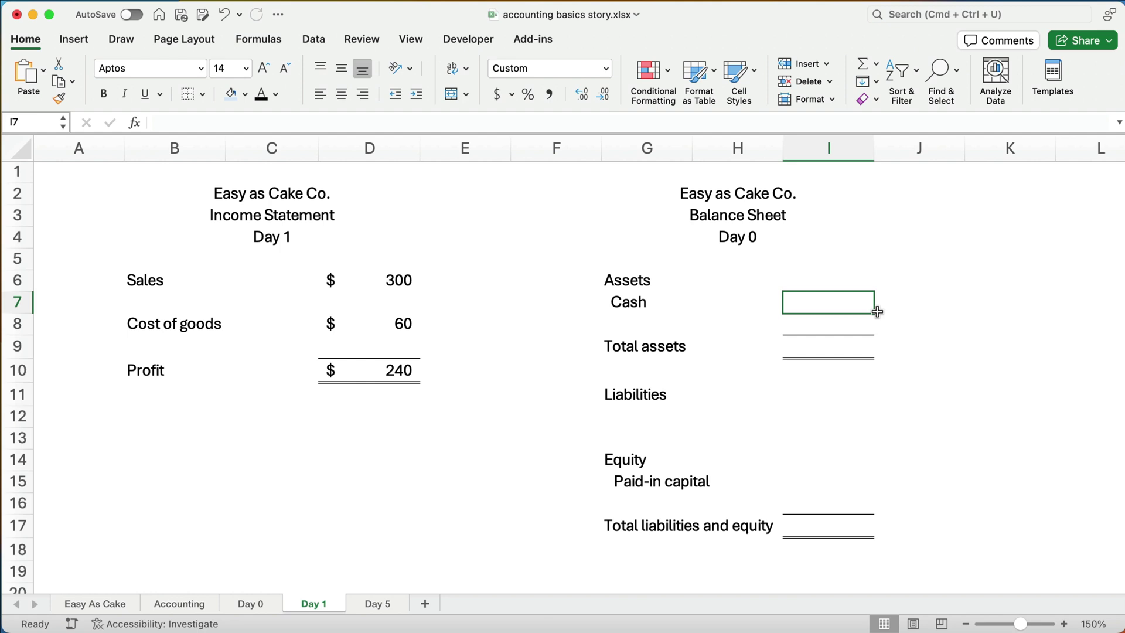
text(=)
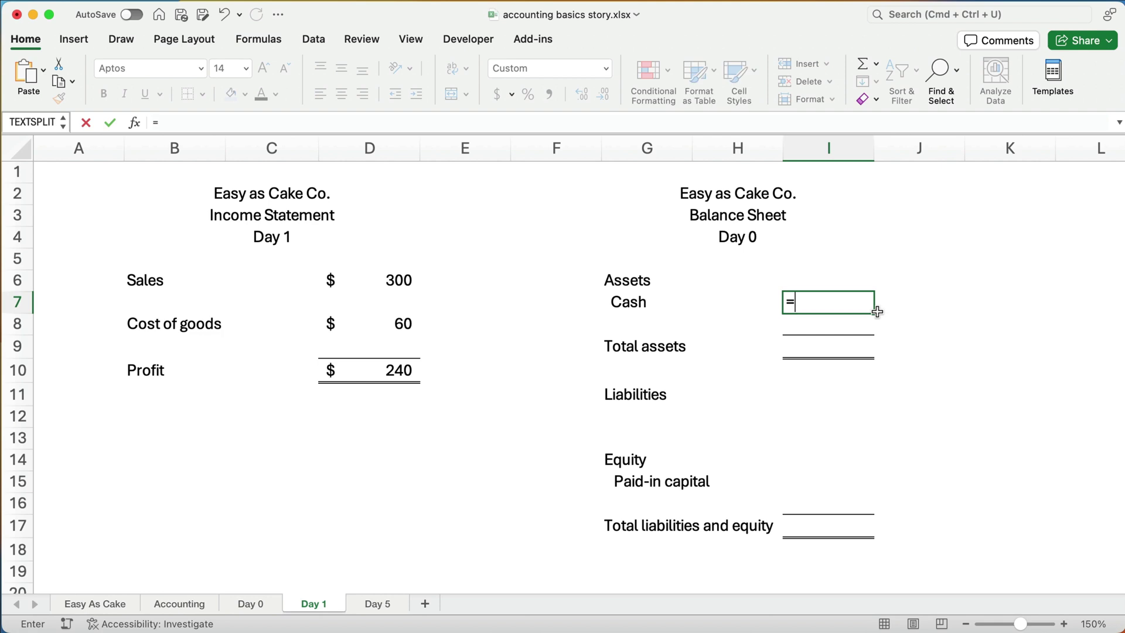
text(100-60)
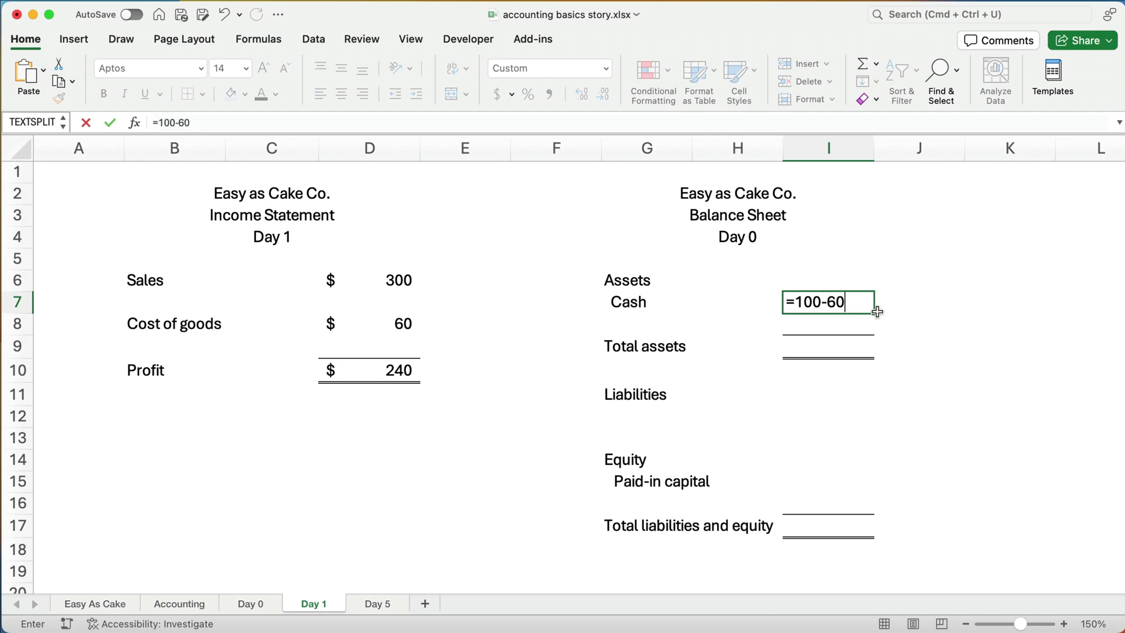
text(+300)
key(Return)
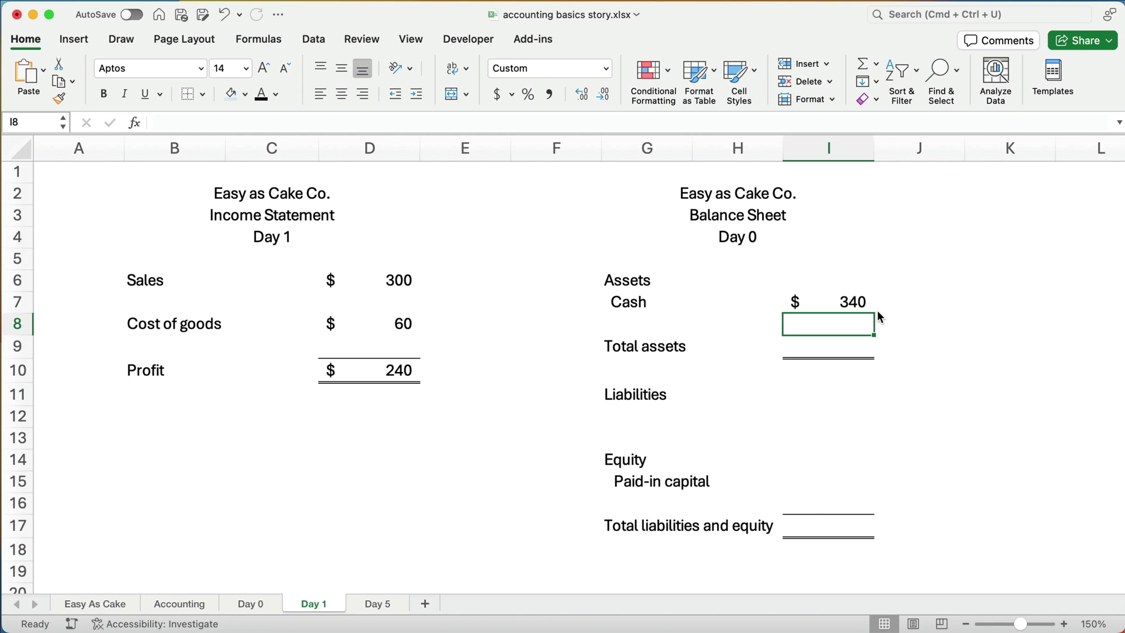
Sum the asset amounts from I7 down into Total assets in I9.
key(Down)
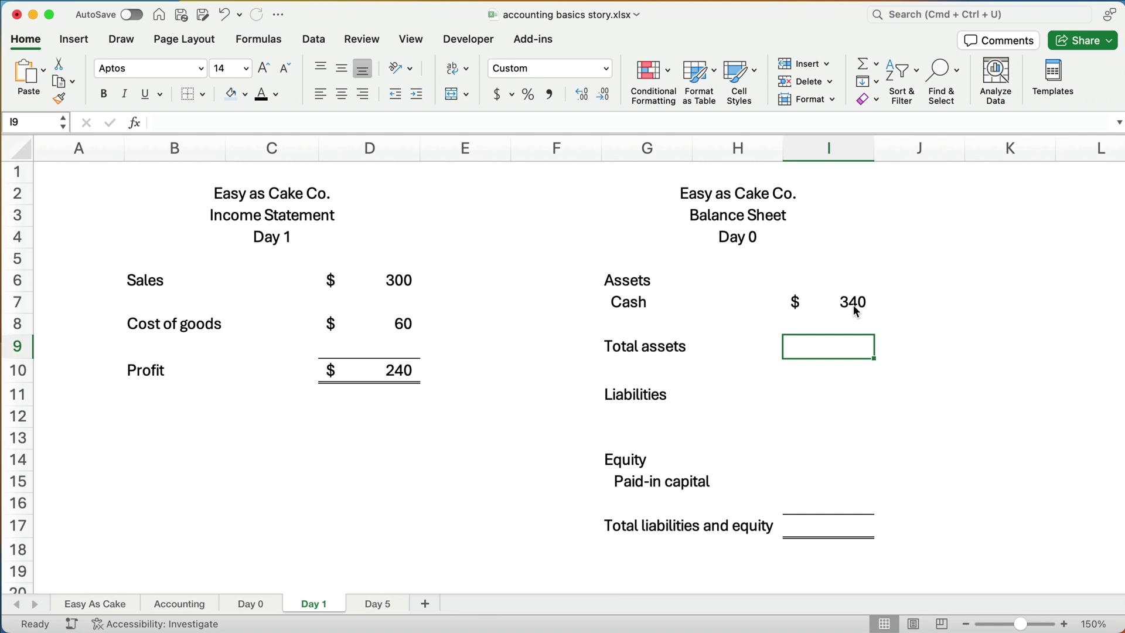
drag(855, 304, 854, 339)
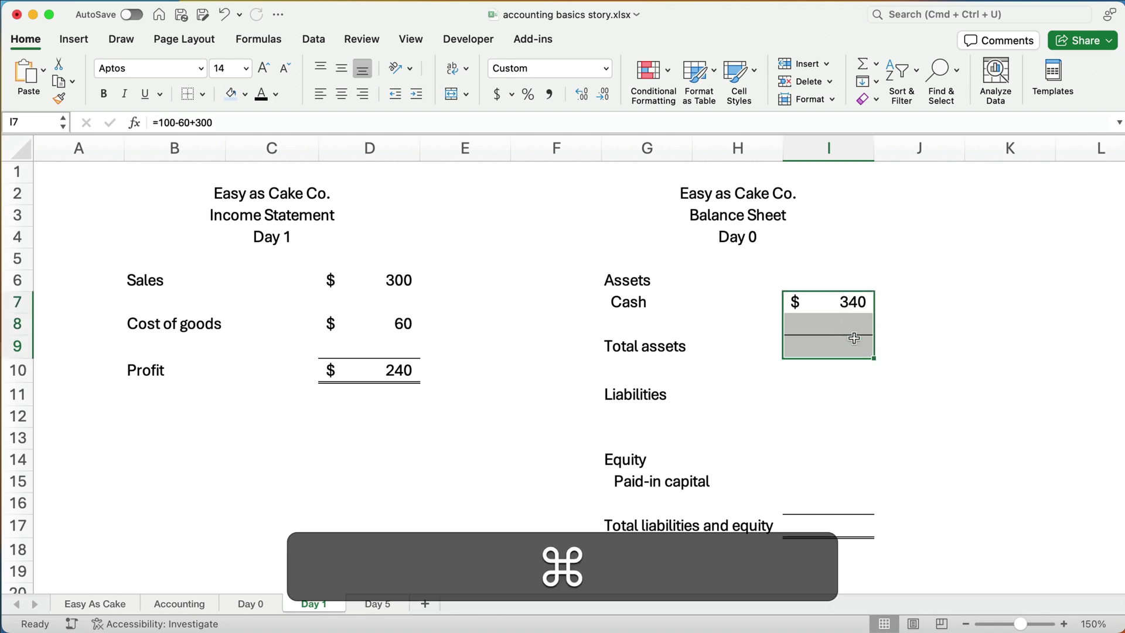
key(shift+super+t)
key(shift+super+Return)
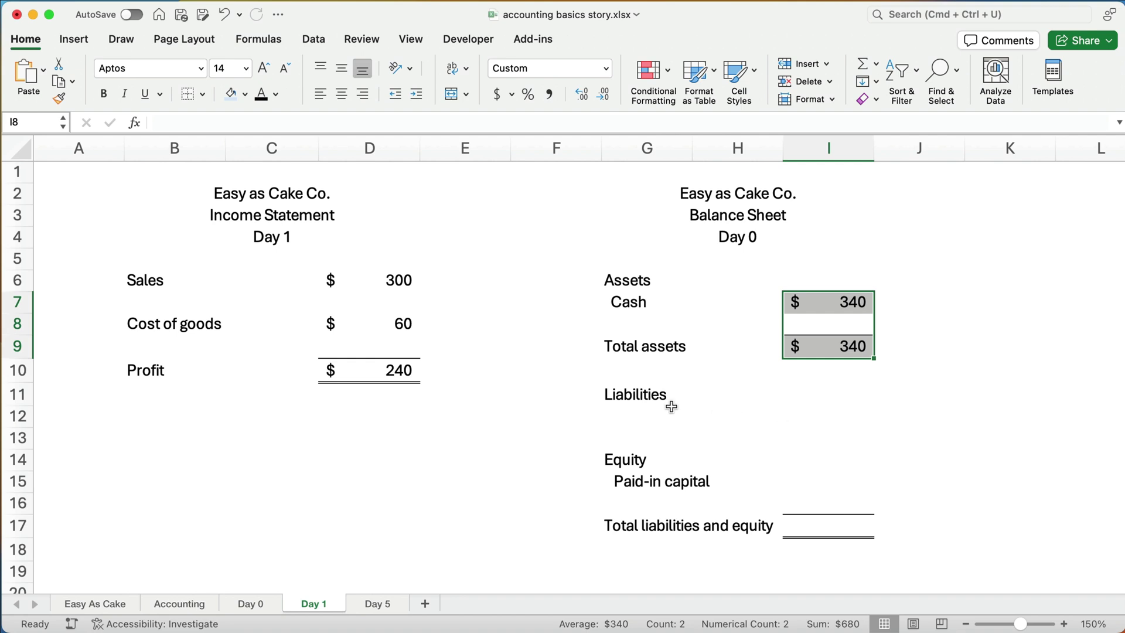
Enter 0 as the liabilities amount in I12 and 100 as Paid-in capital in I15.
click(847, 410)
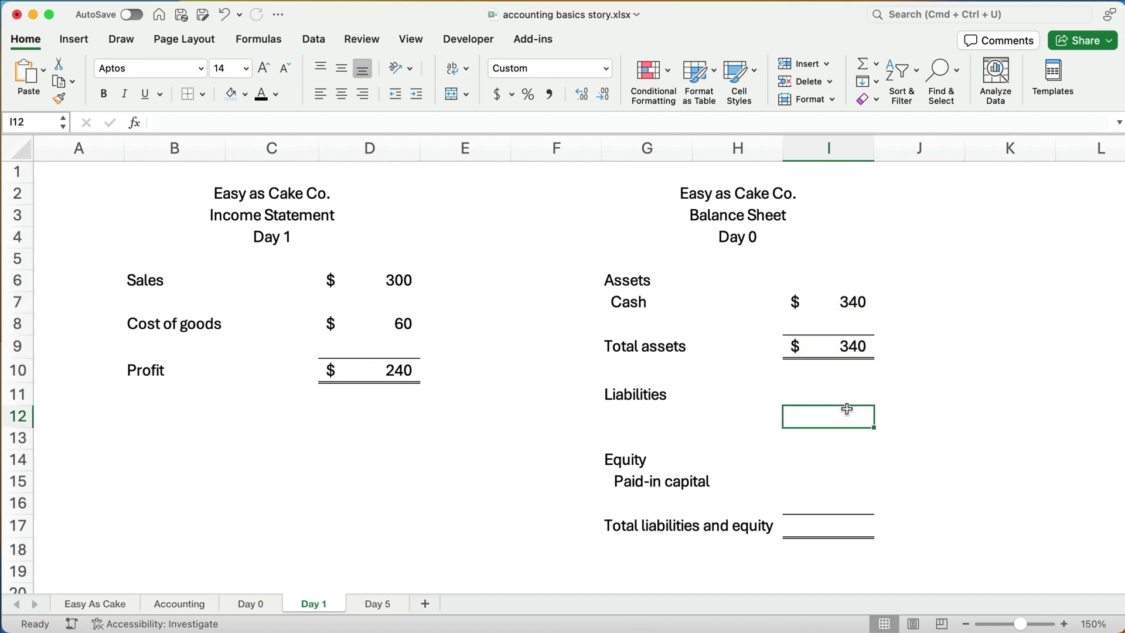
text(0)
key(Return)
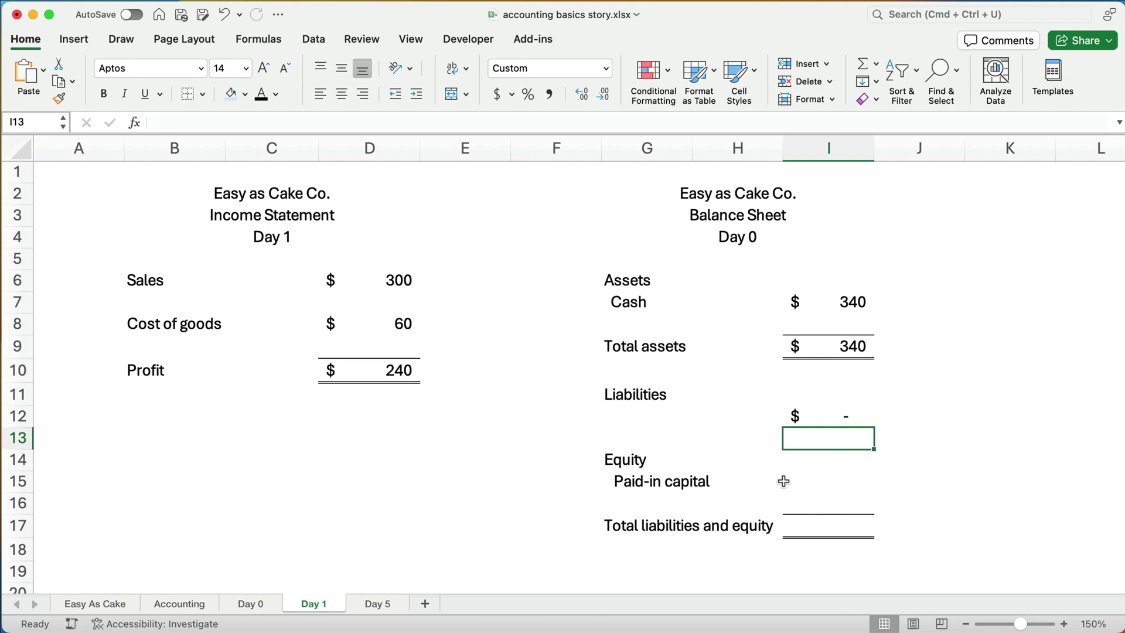
click(817, 480)
text(100)
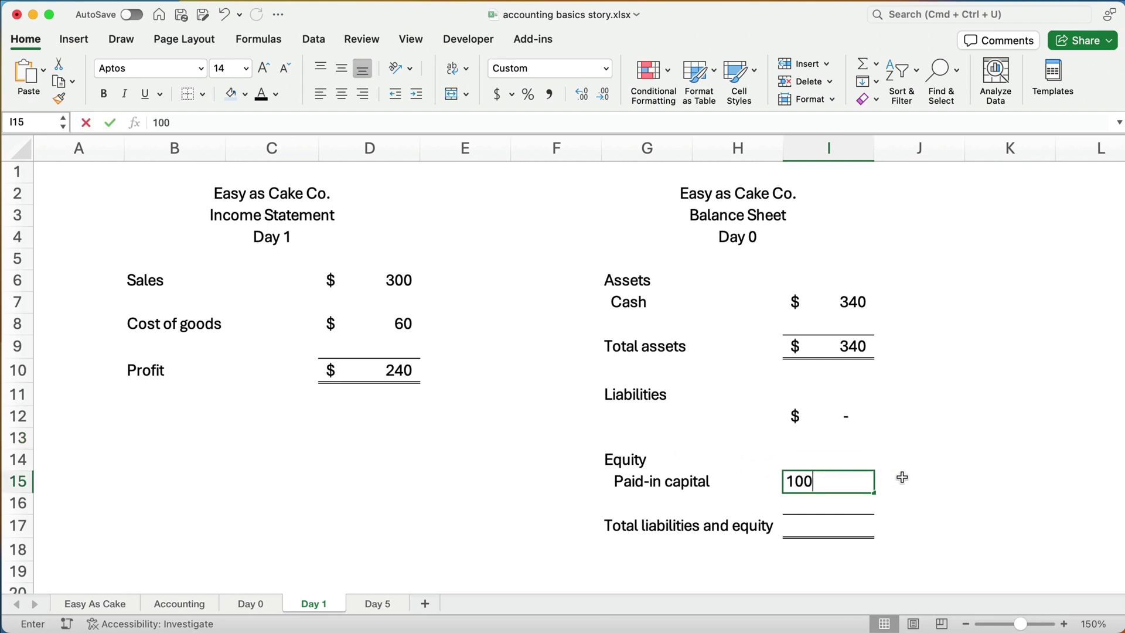
key(Return)
Add an indented "Retained earnings" line in row 16 under Equity and link its amount in I16 to the income statement's Profit in D10.
key(Left)
key(Left)
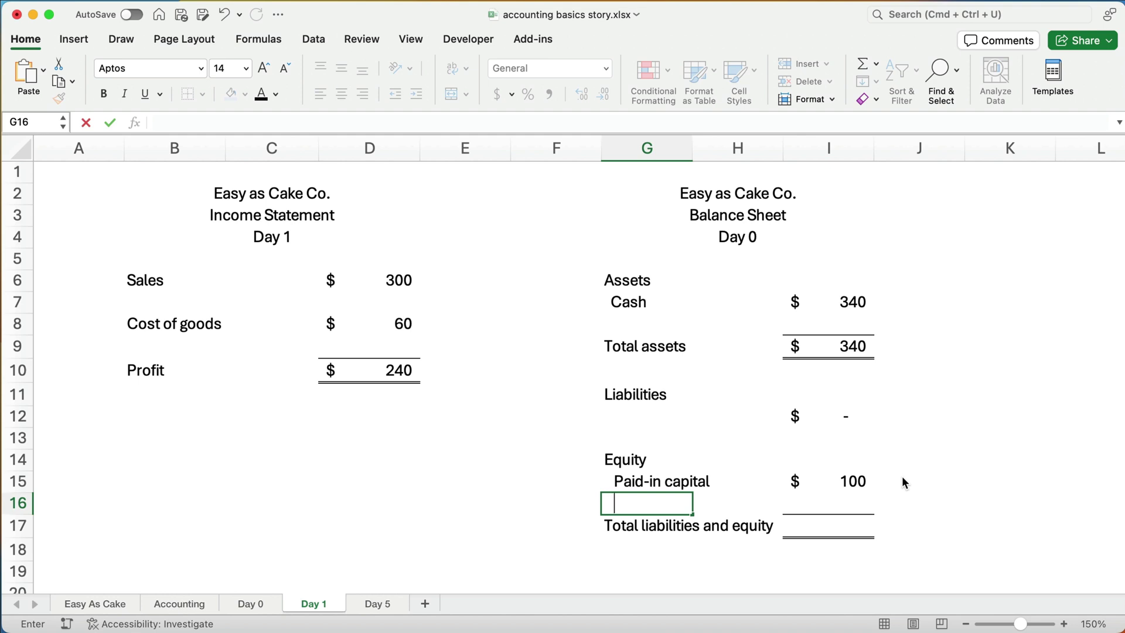
text(R)
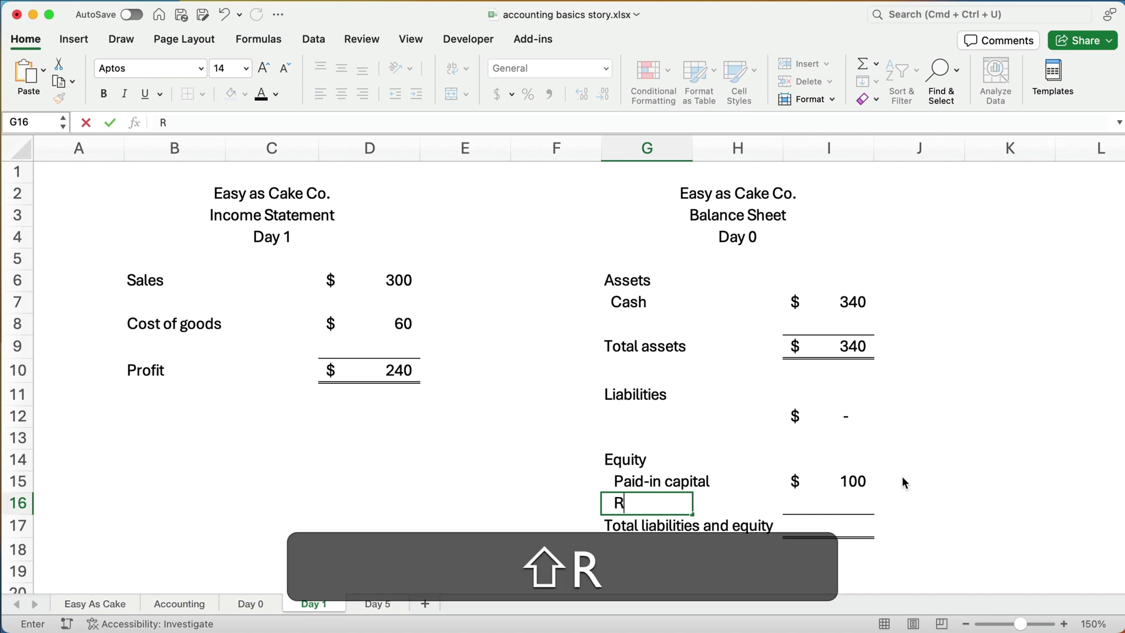
text(eta)
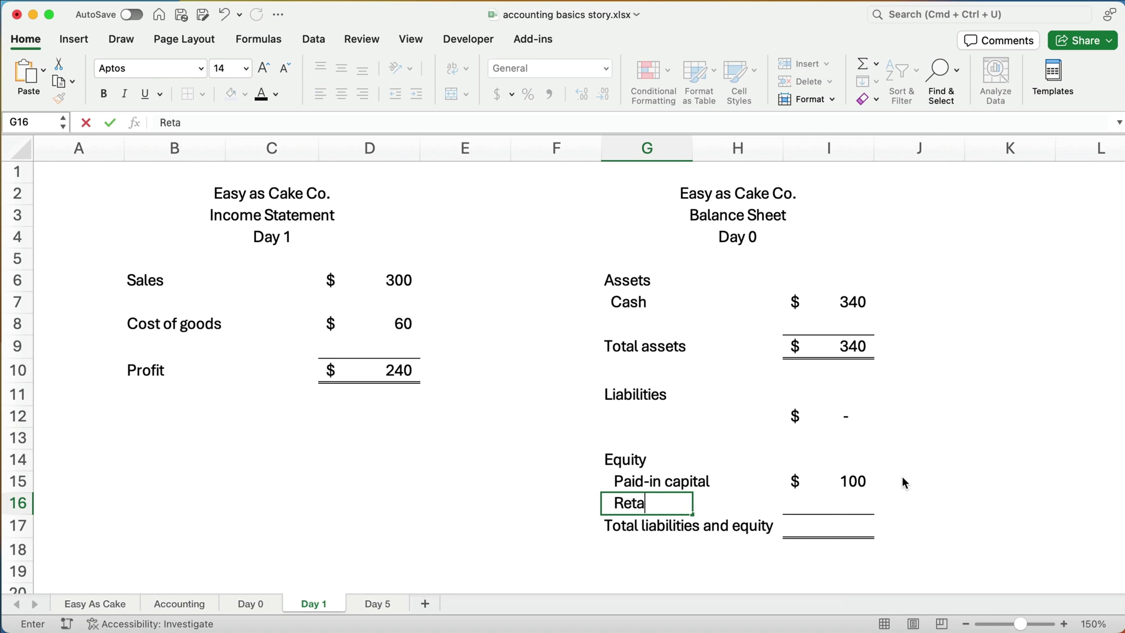
text(ined earnings)
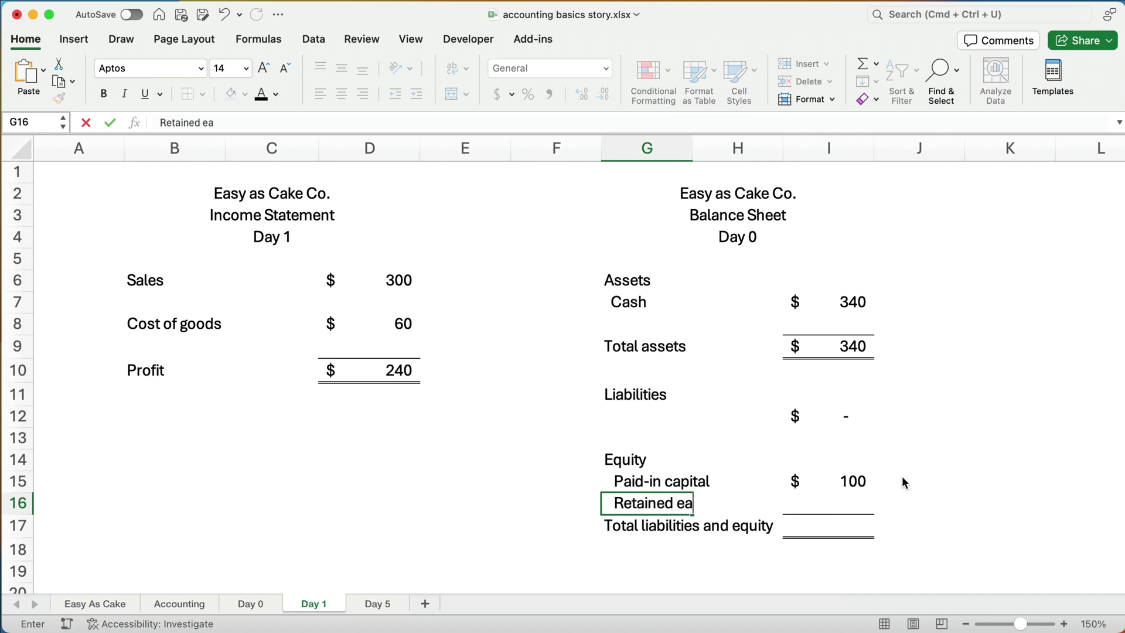
key(Tab)
key(Tab)
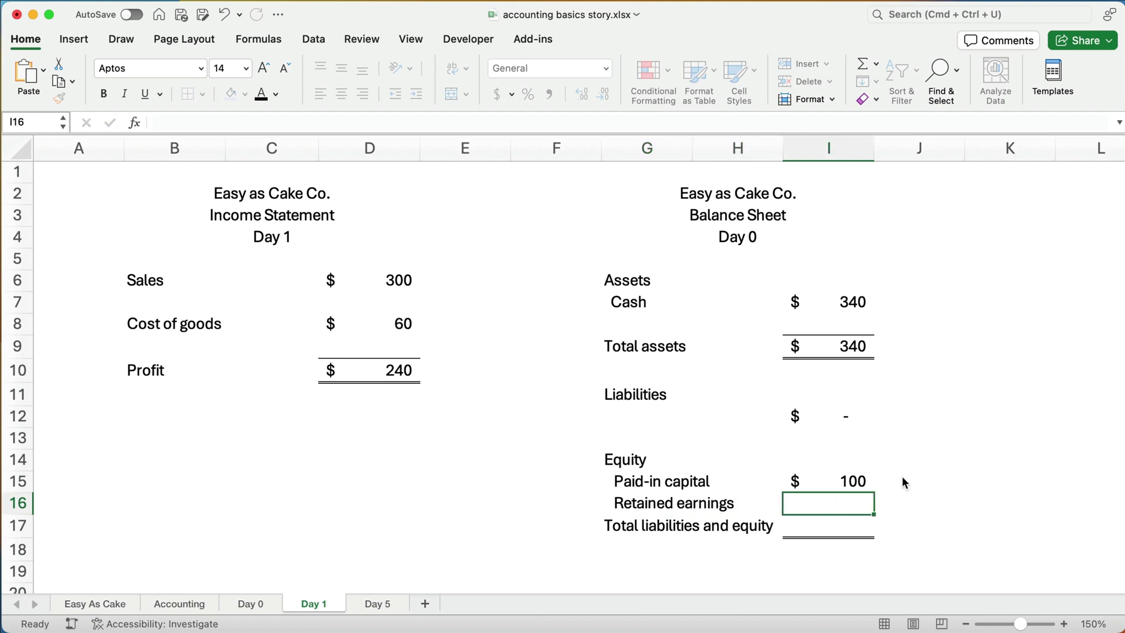
text(=)
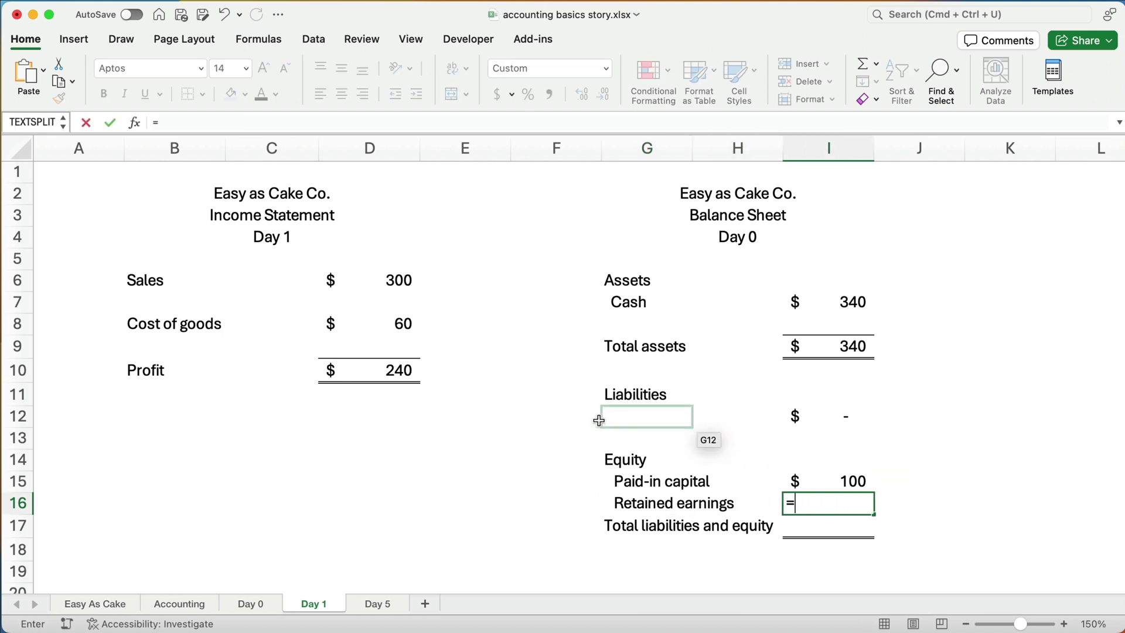
click(406, 375)
key(Return)
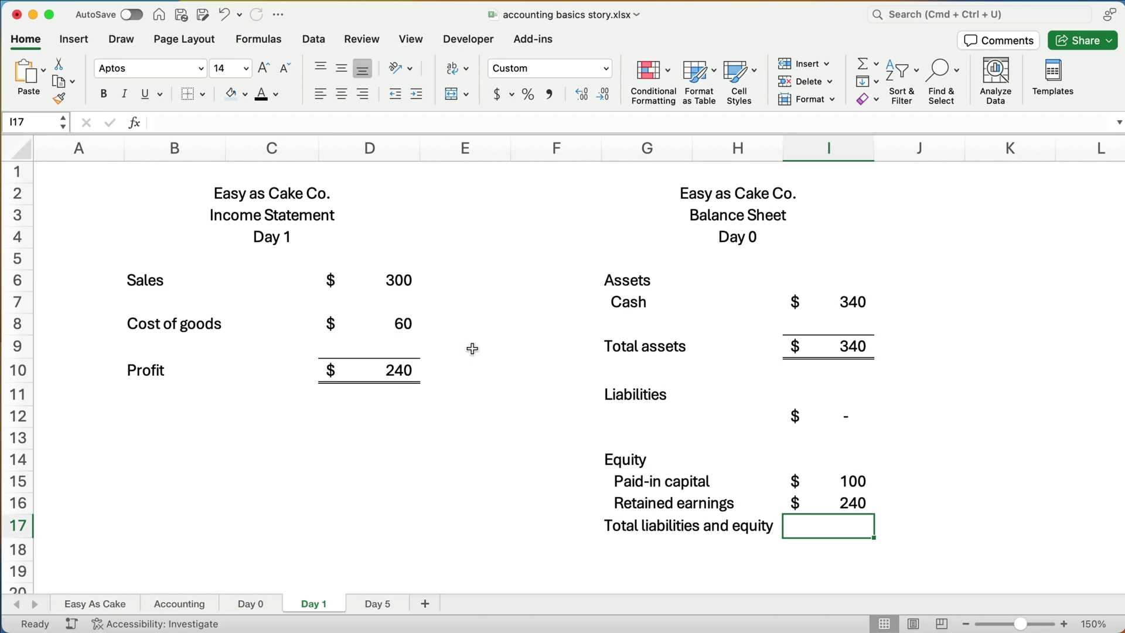
Sum I12:I16 into Total liabilities and equity in I17 of the Day 1 sheet.
drag(794, 413, 807, 525)
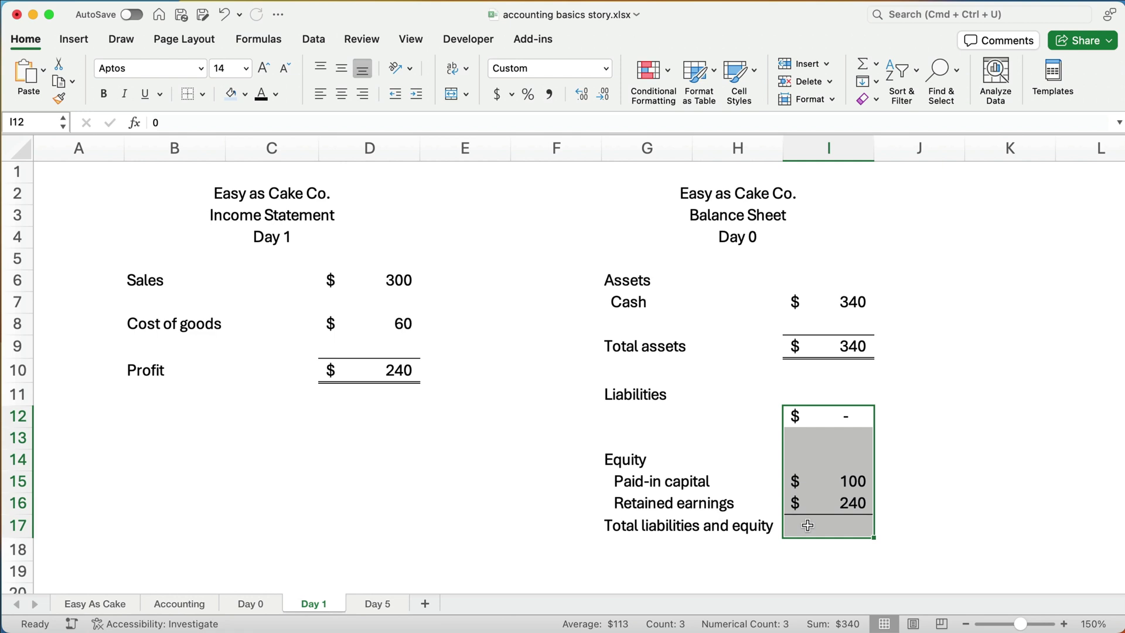
key(super)
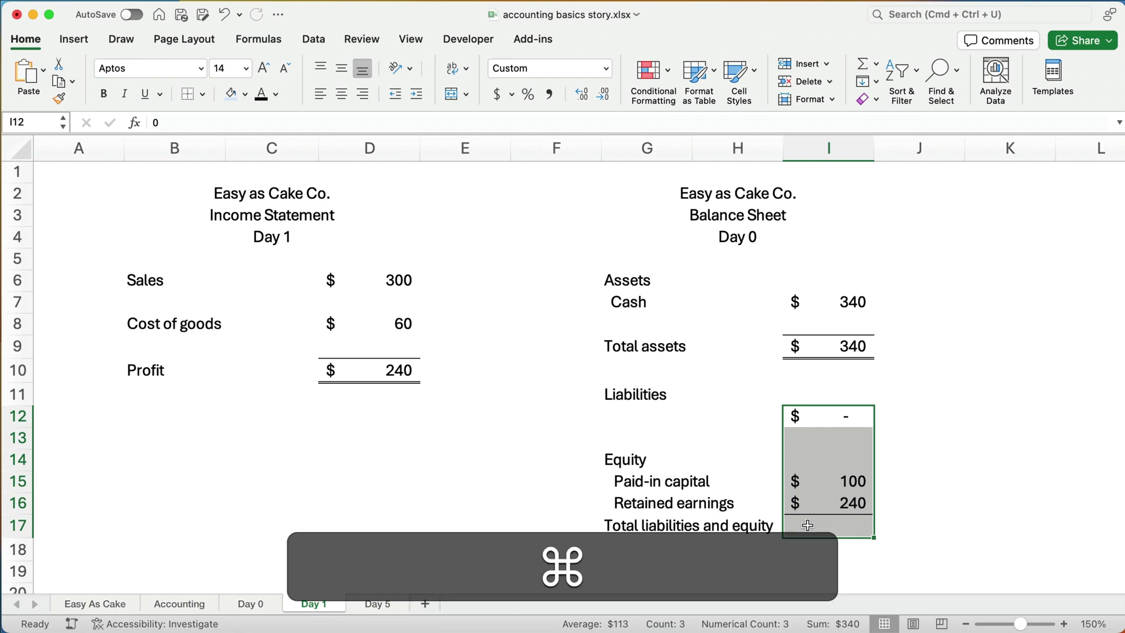
key(super+shift+t)
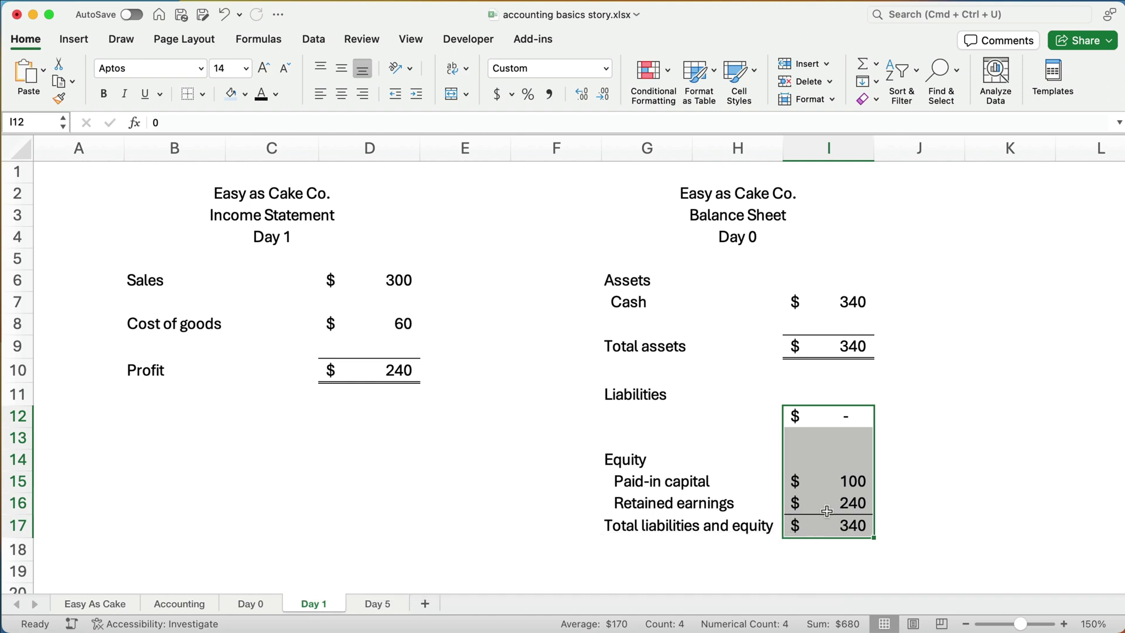
click(835, 516)
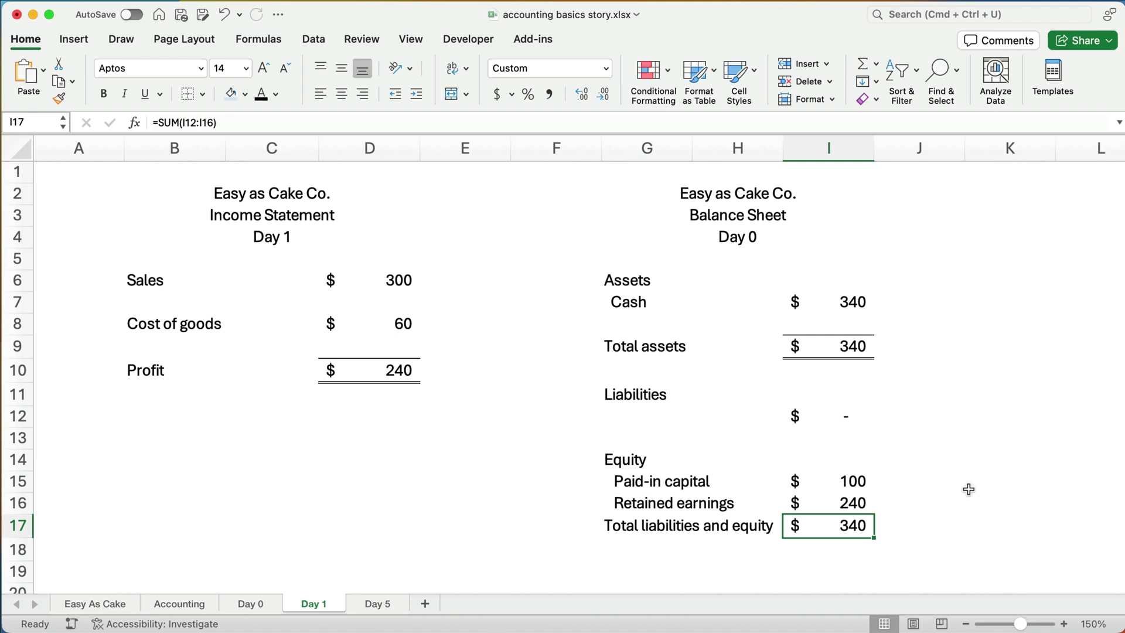
Change the balance sheet's date heading in H4 of the Day 1 sheet to "Day 1".
click(377, 606)
click(322, 605)
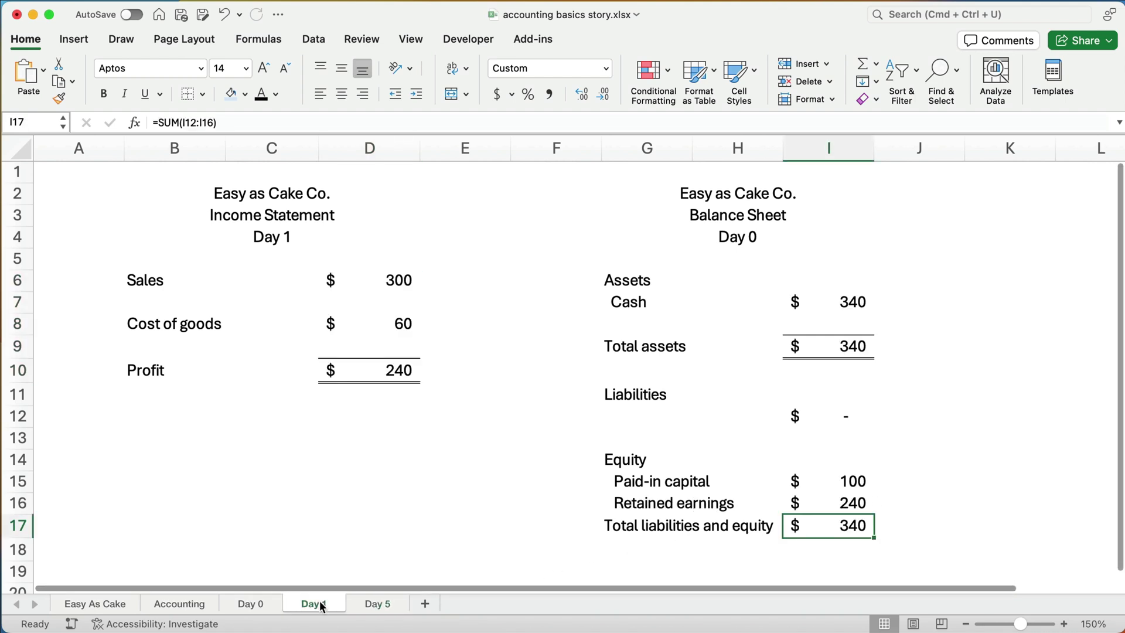
click(741, 234)
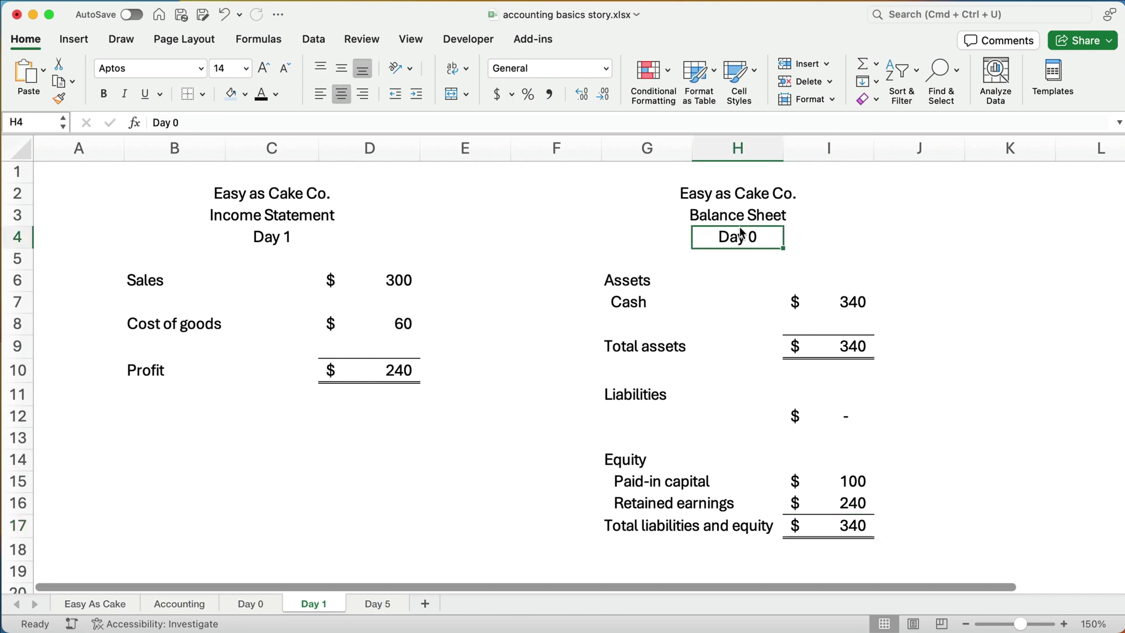
text(DA)
key(BackSpace)
text(ay)
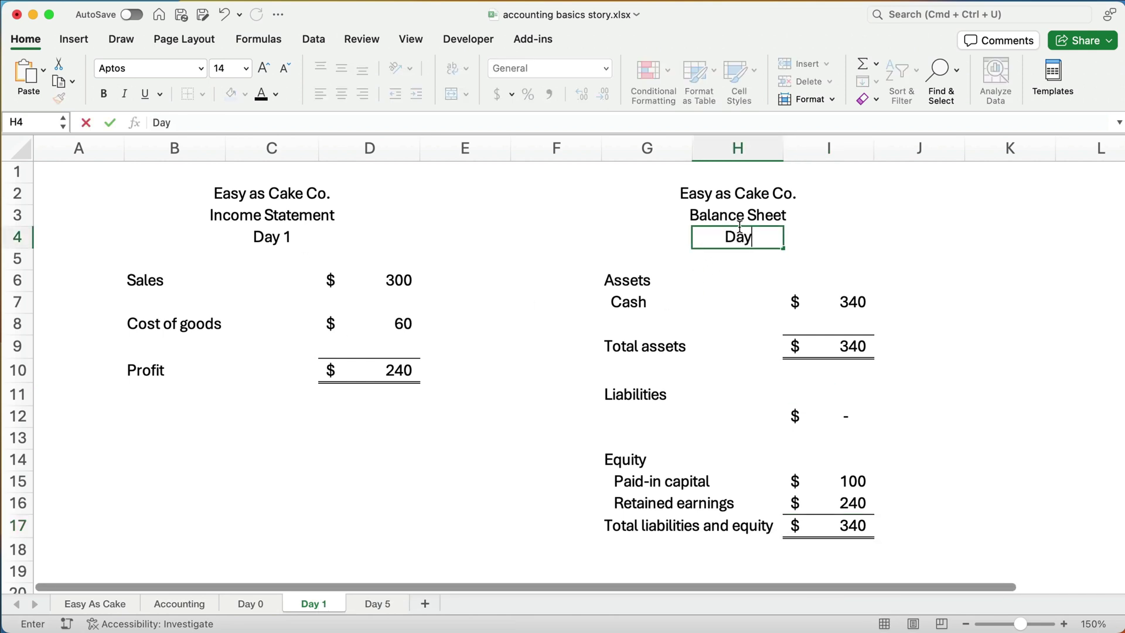
text( 1)
key(Return)
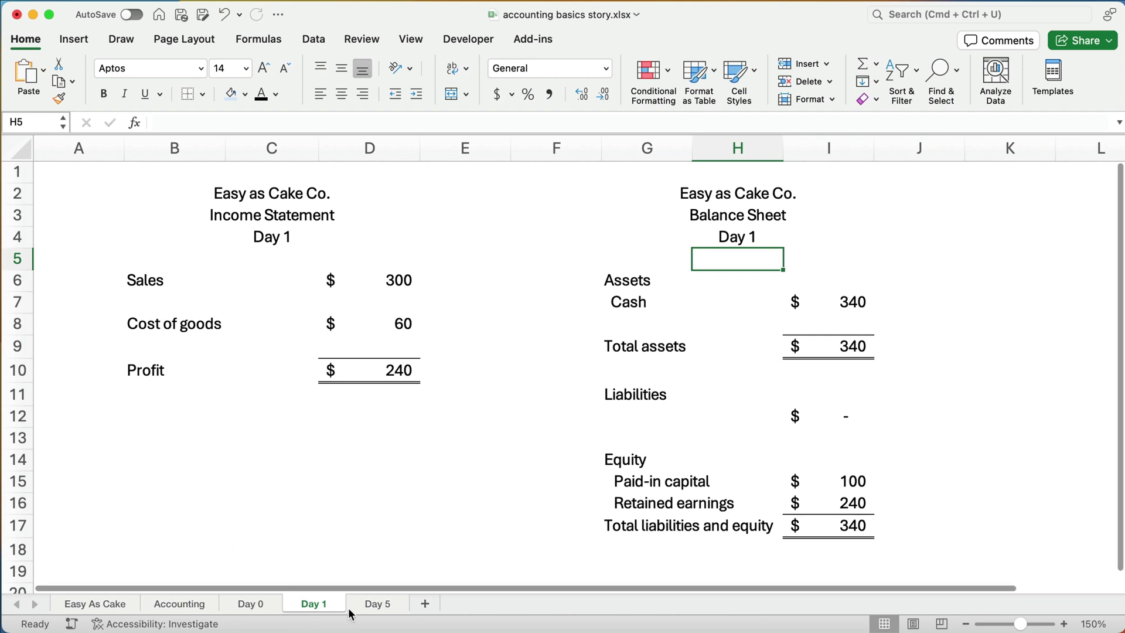
On the Day 5 sheet, change the income statement's date heading in C4 to "For the period ending Day 5".
click(371, 605)
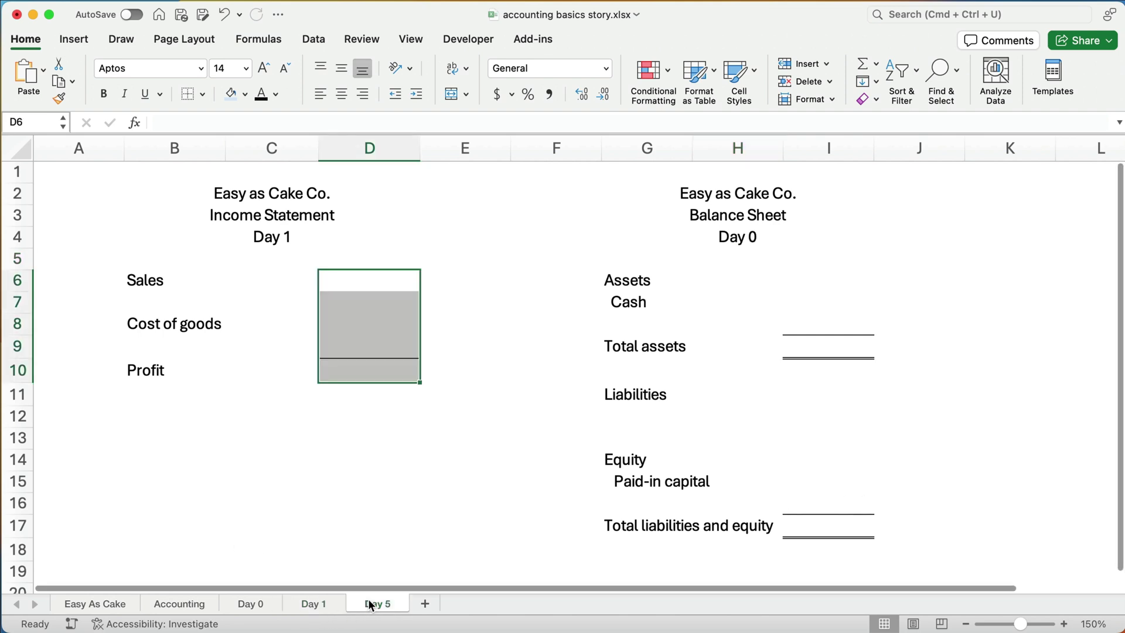
click(272, 238)
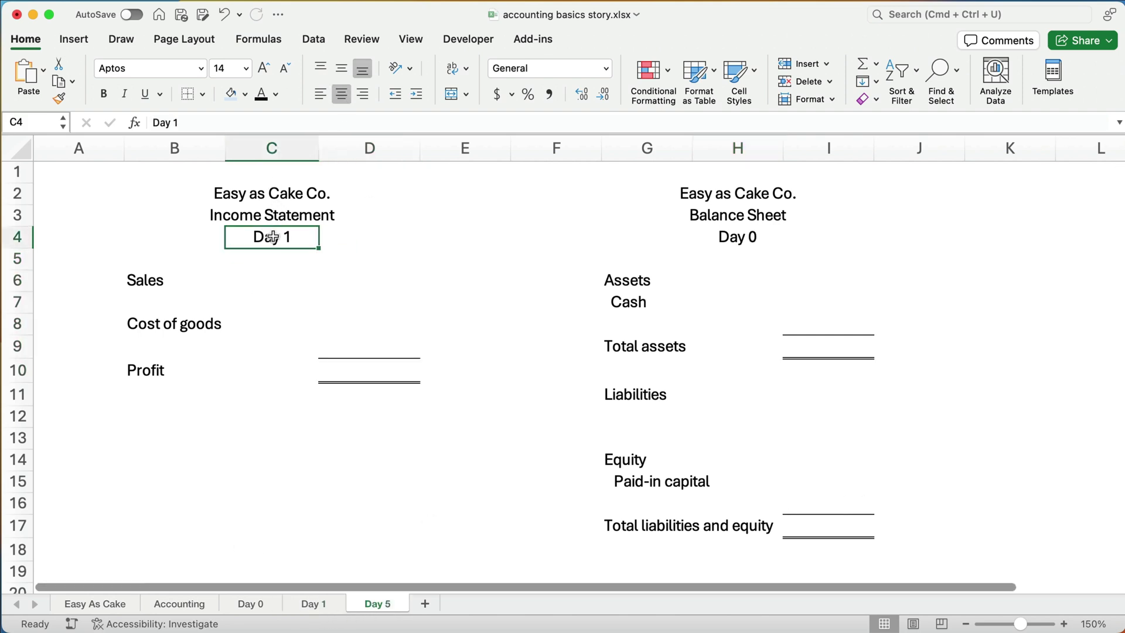
text(F)
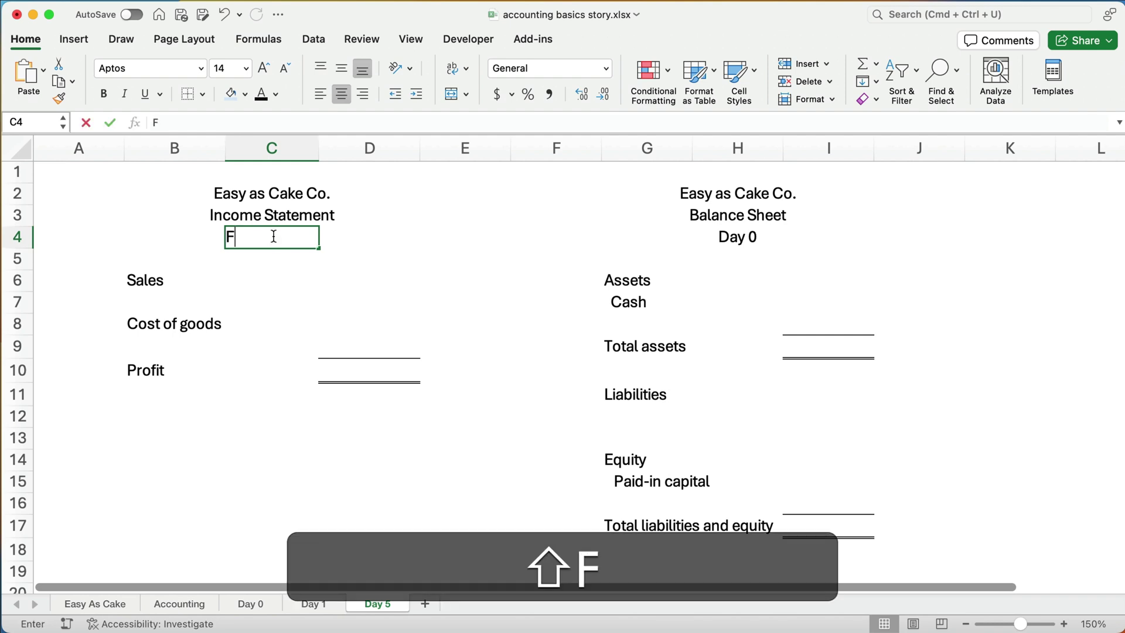
text(or the per)
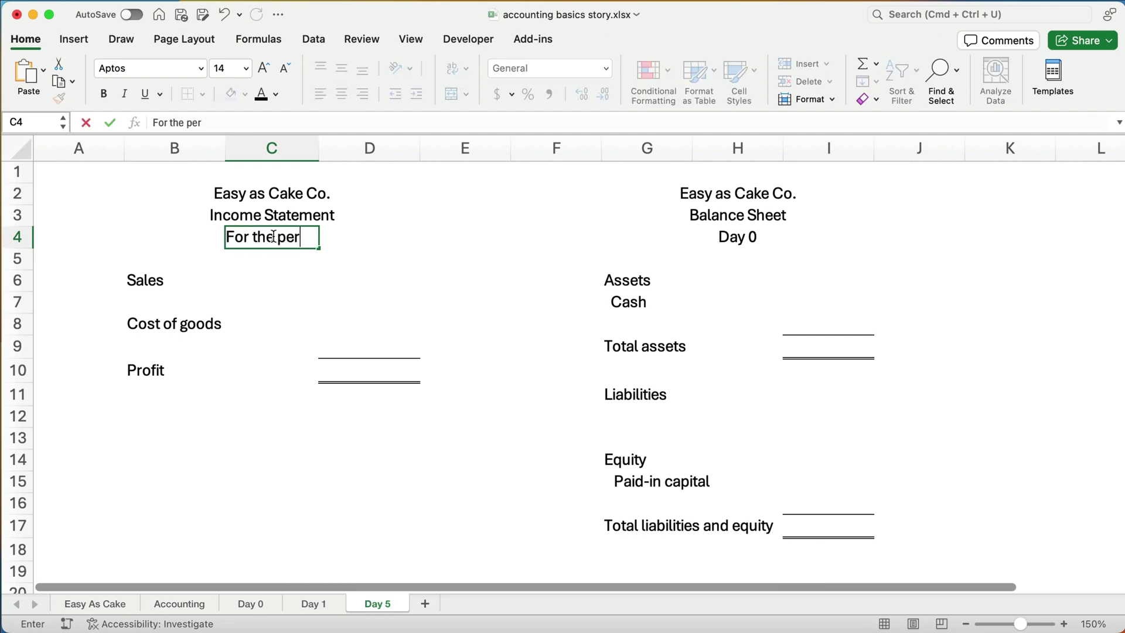
text(iod ending Day )
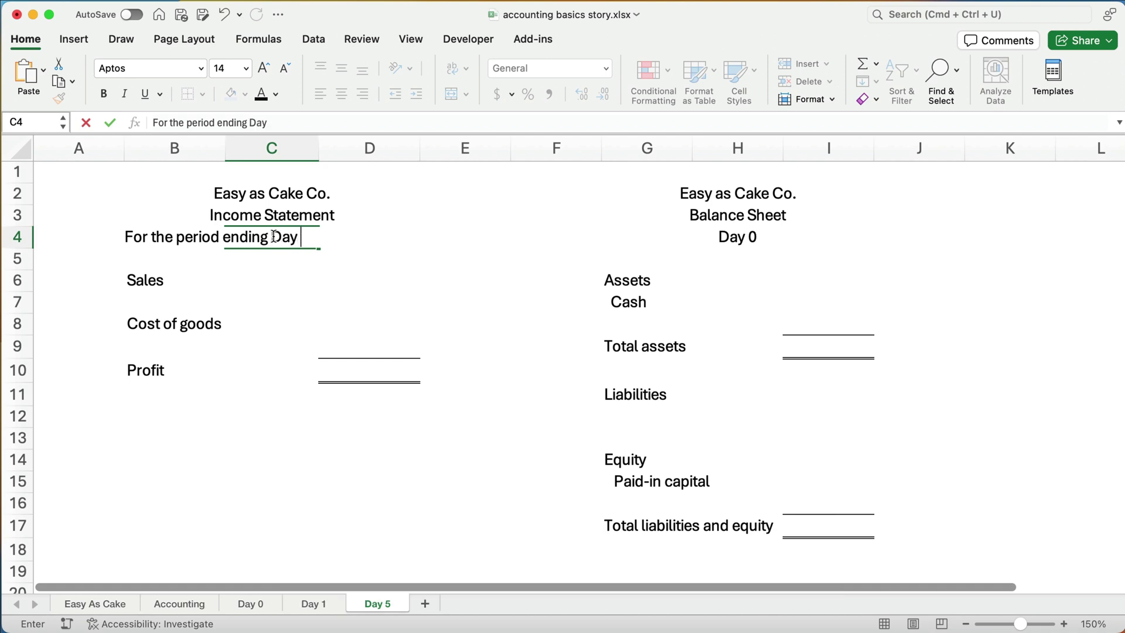
text(5)
key(Return)
Enter Sales in D6 as =300*5 and Cost of goods in D8 as =60*5.
key(Down)
key(Right)
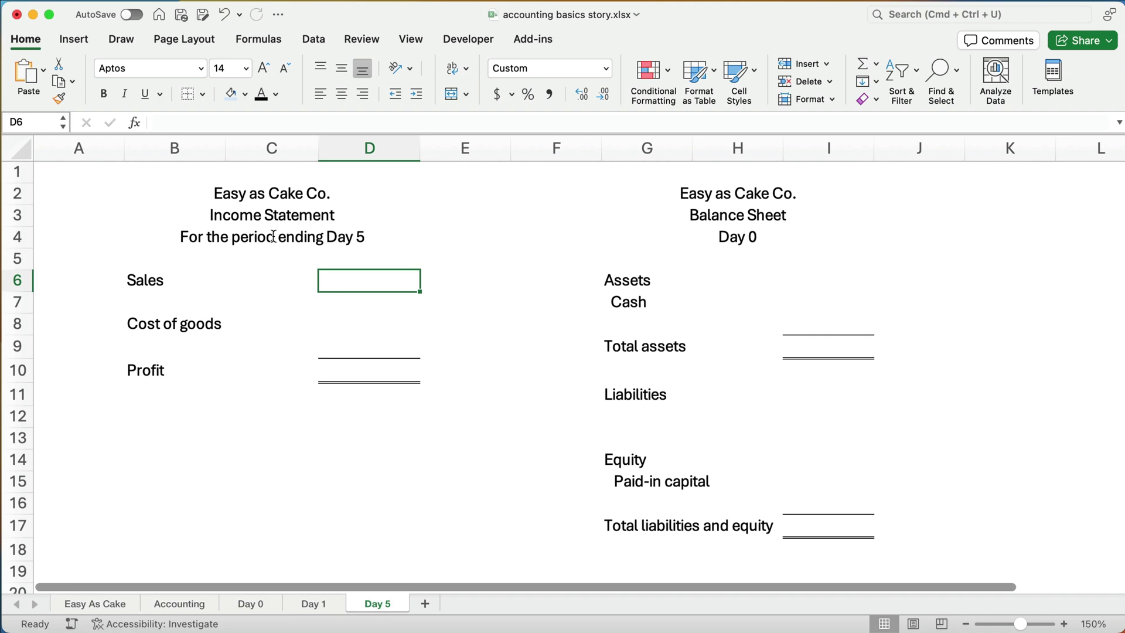
text(=300)
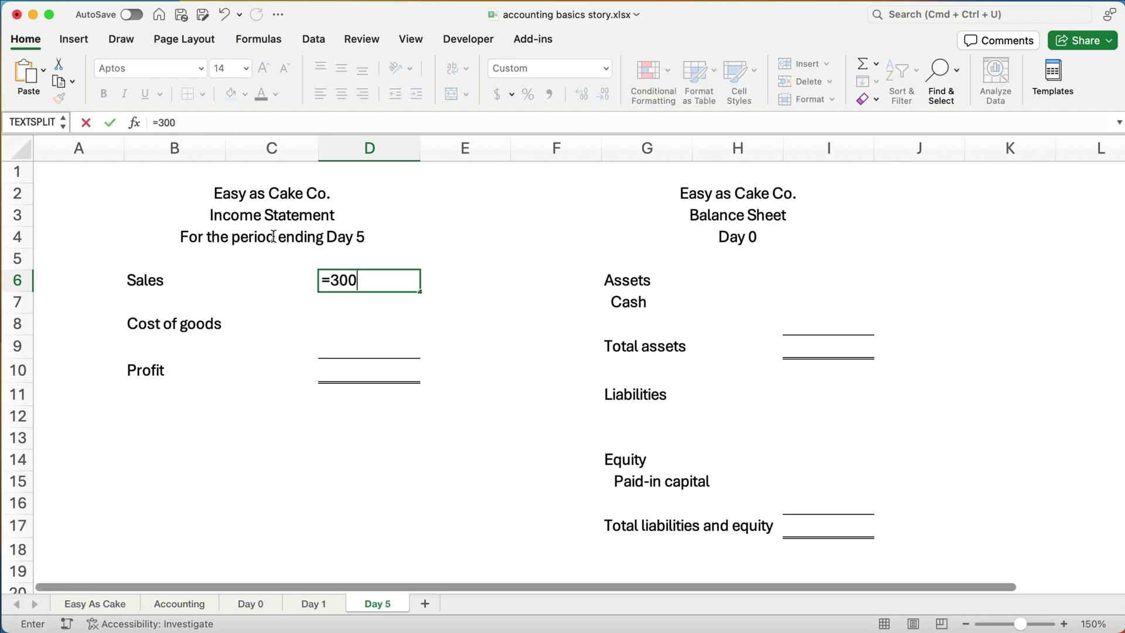
text(*5)
key(Return)
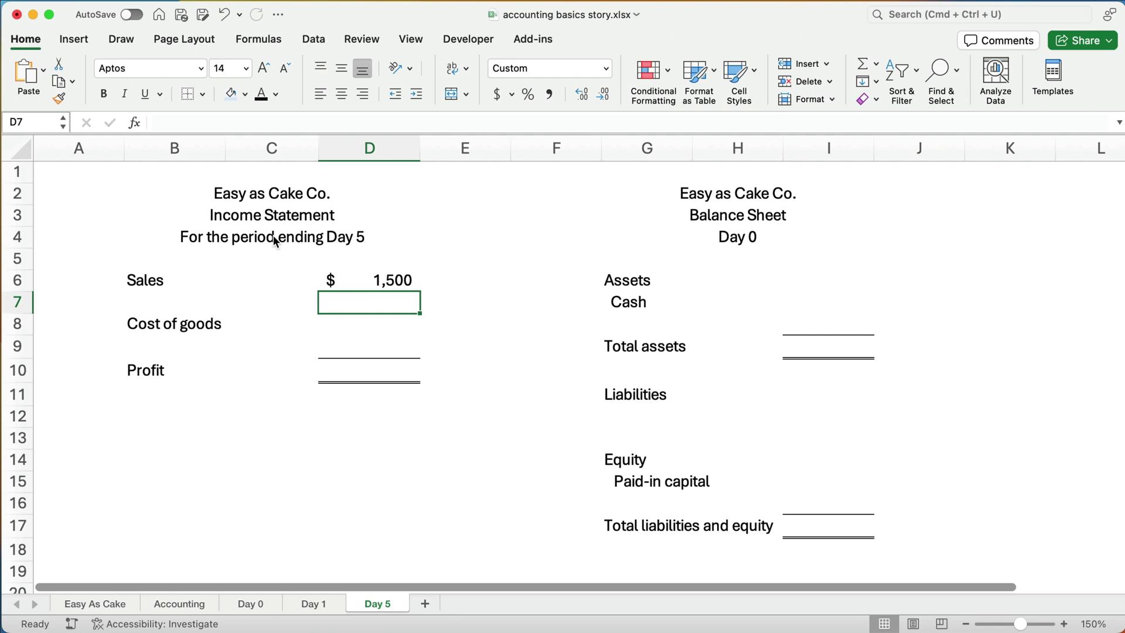
key(Down)
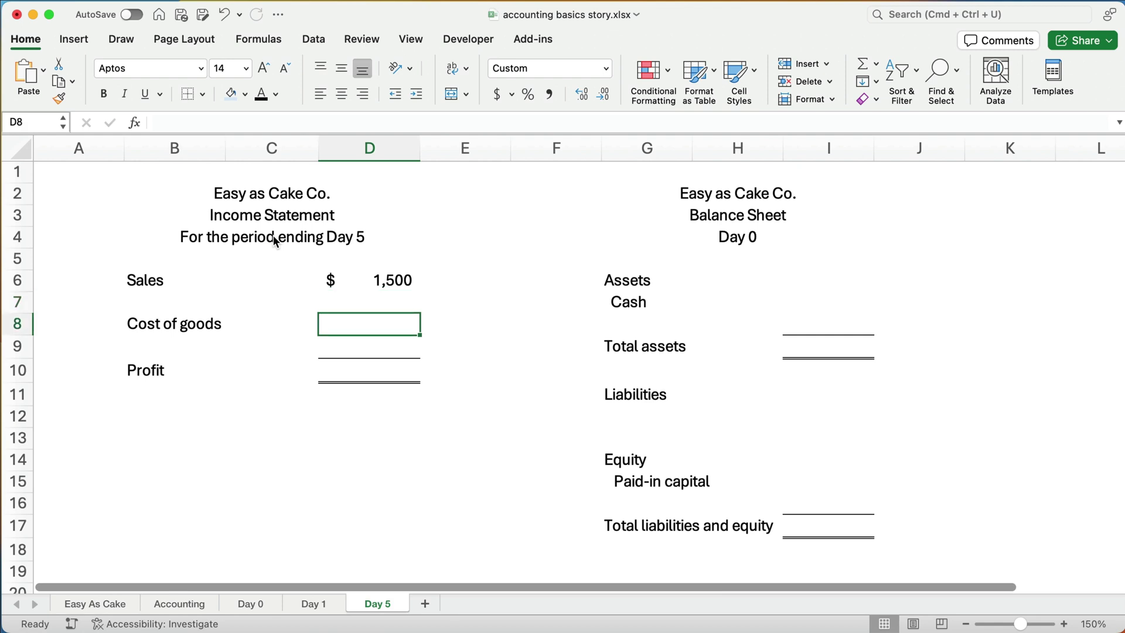
text(=)
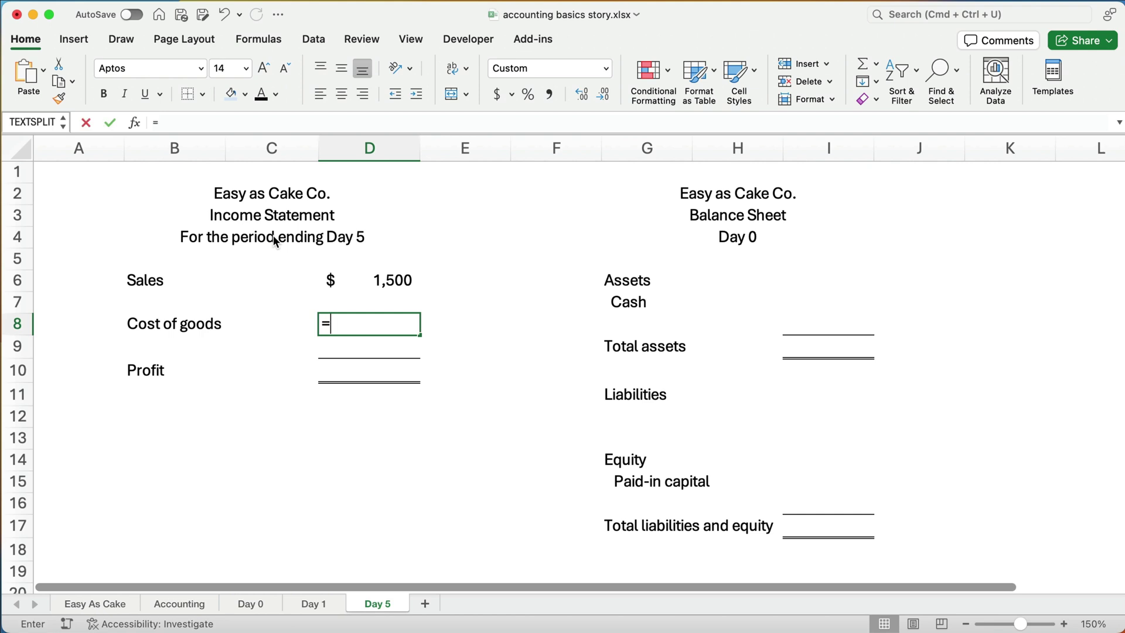
text(60*5)
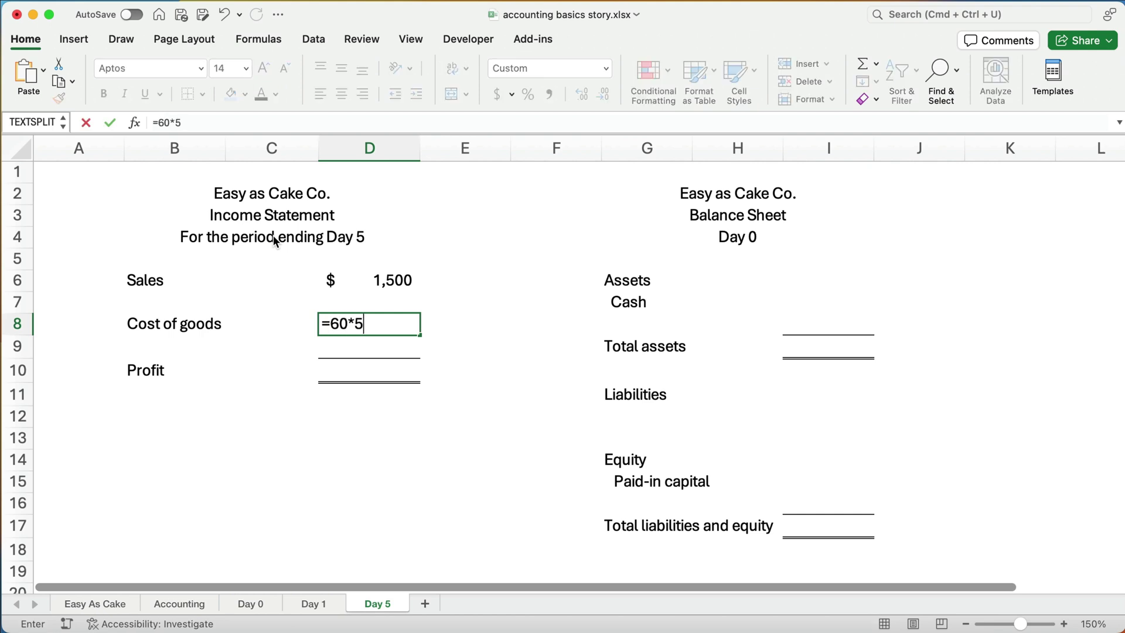
key(Return)
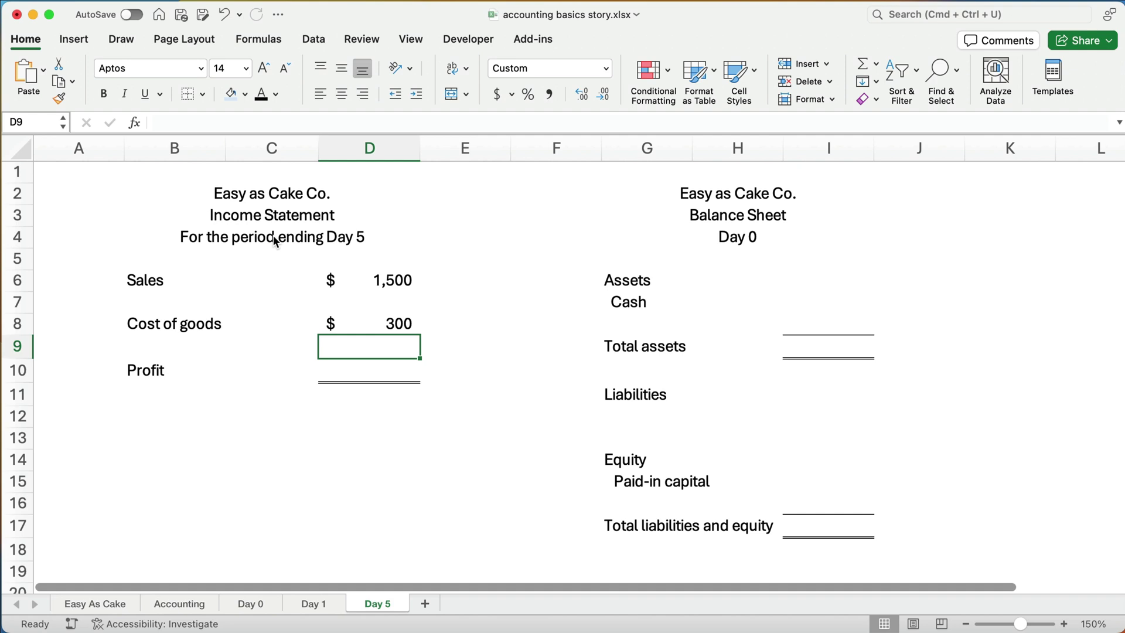
Calculate Profit in D10 as Sales minus Cost of goods with =D6-D8.
key(Down)
text(=)
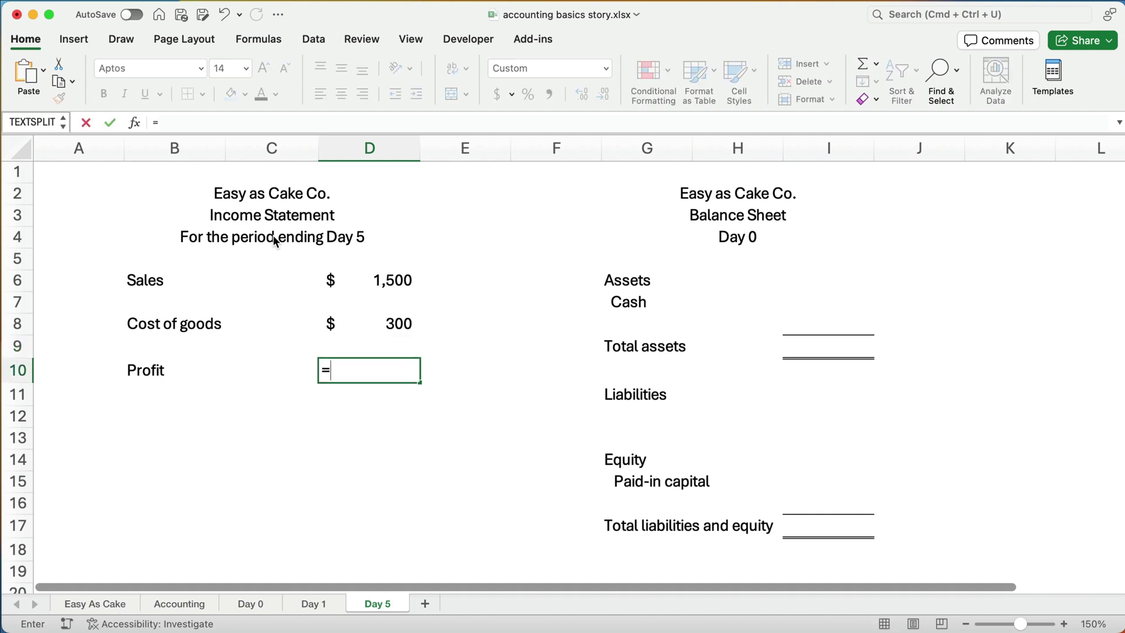
key(Up)
key(Up)
key(Up)
key(Up)
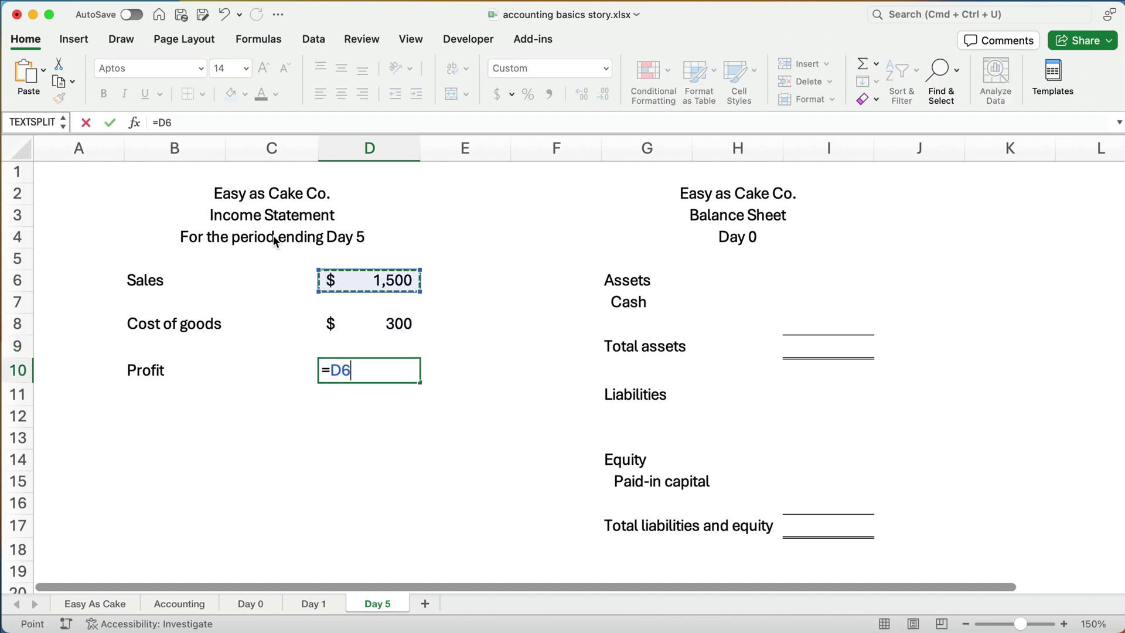
text(-)
key(Up)
key(Up)
key(Return)
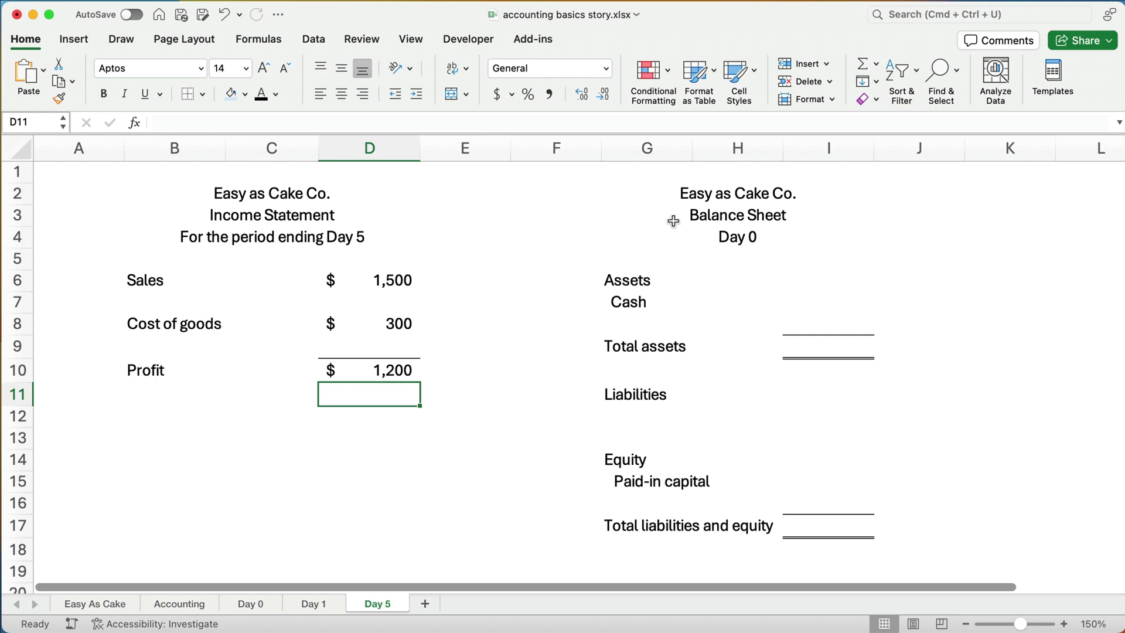
Change the balance sheet's date heading in H4 of the Day 5 sheet to "Day 5".
click(752, 239)
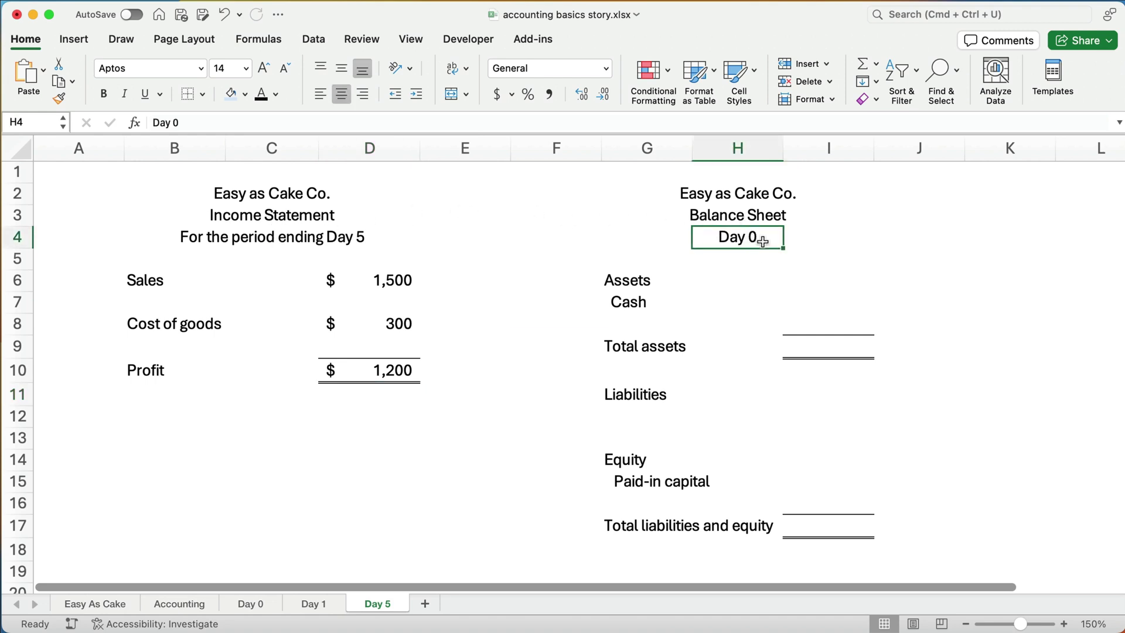
text(Day 5)
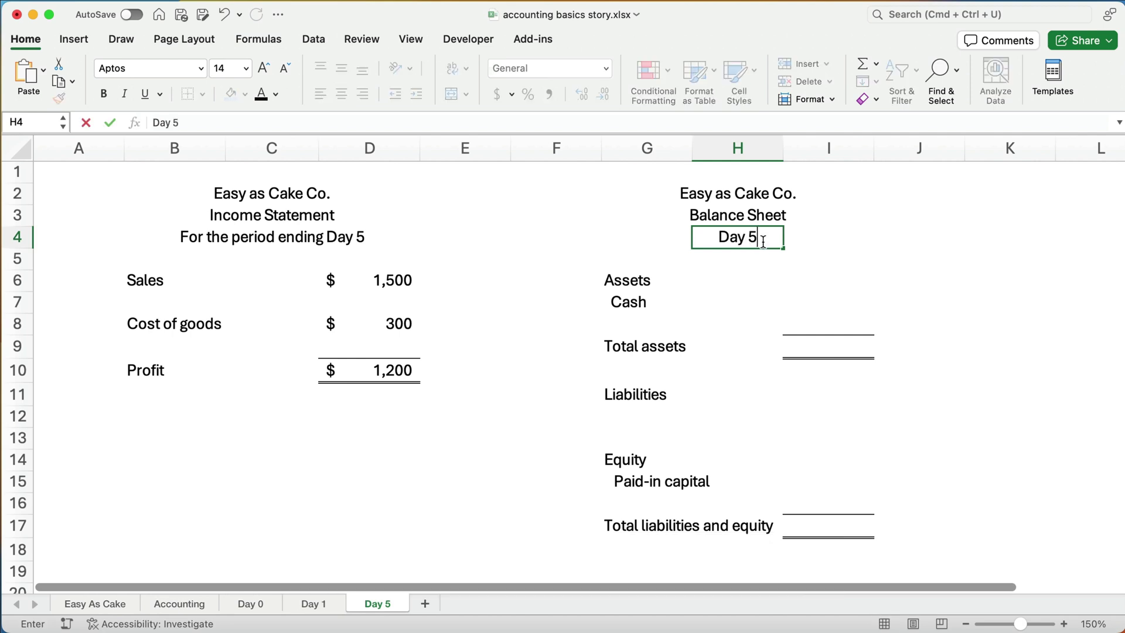
key(Return)
Enter Cash in I7 as =100+1500-300 and sum the asset amounts into Total assets in I9.
key(Down)
key(Down)
key(Right)
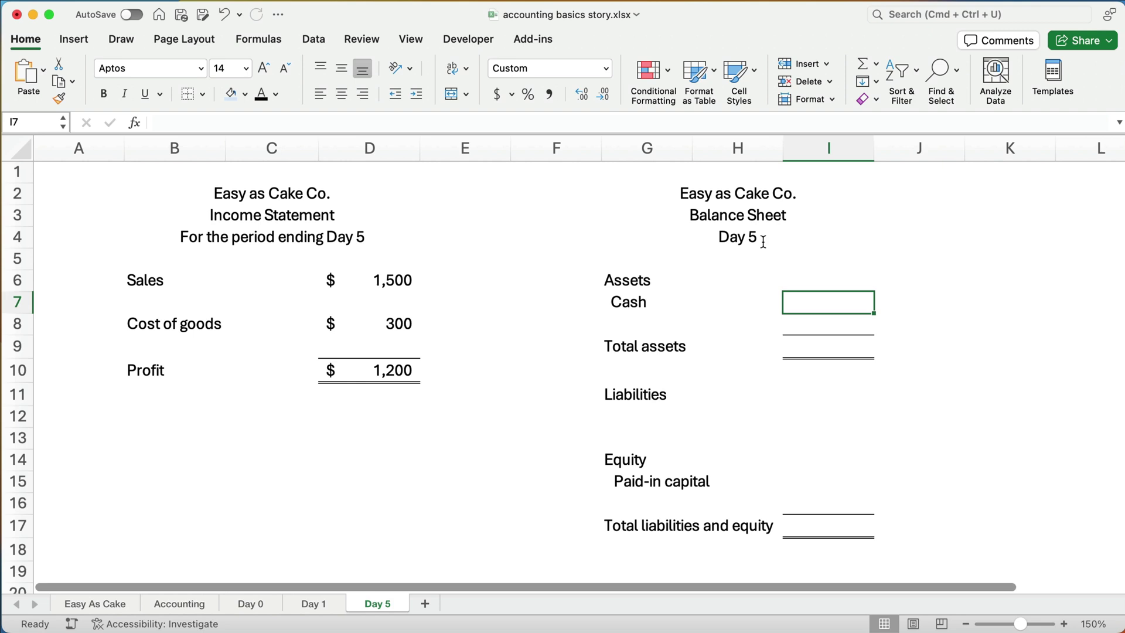
text(=100)
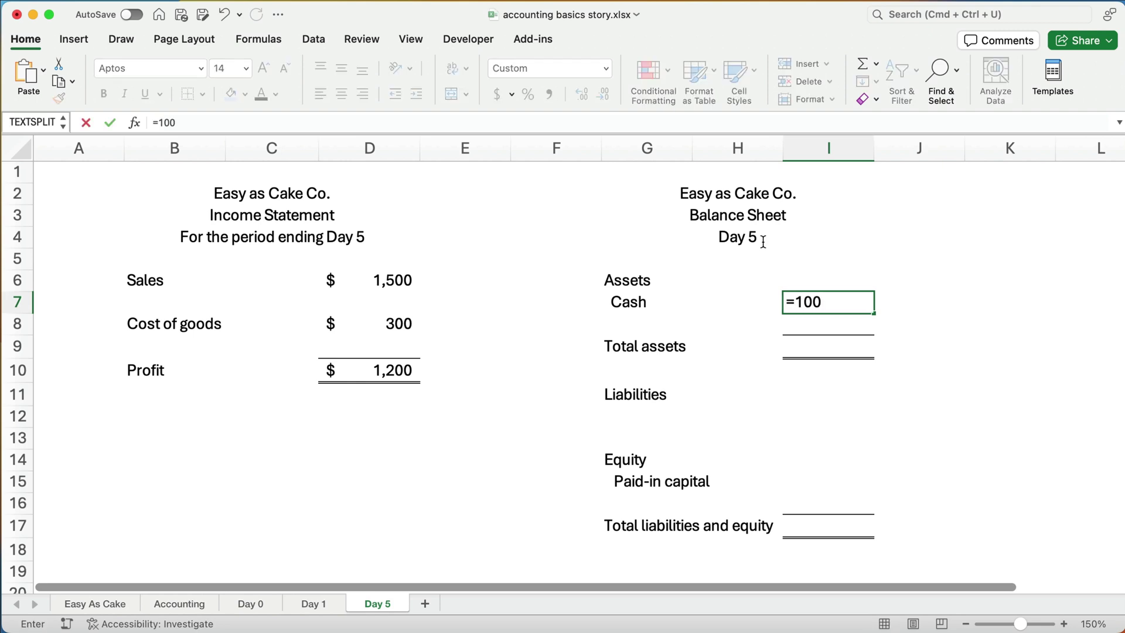
text(+1500)
text(-300)
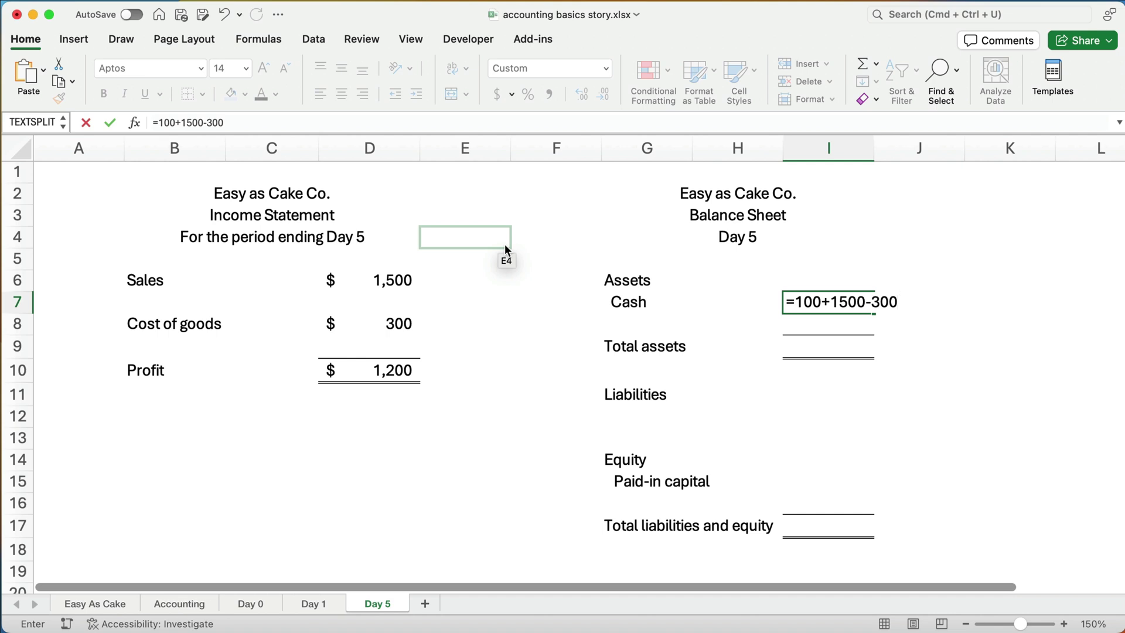
key(Return)
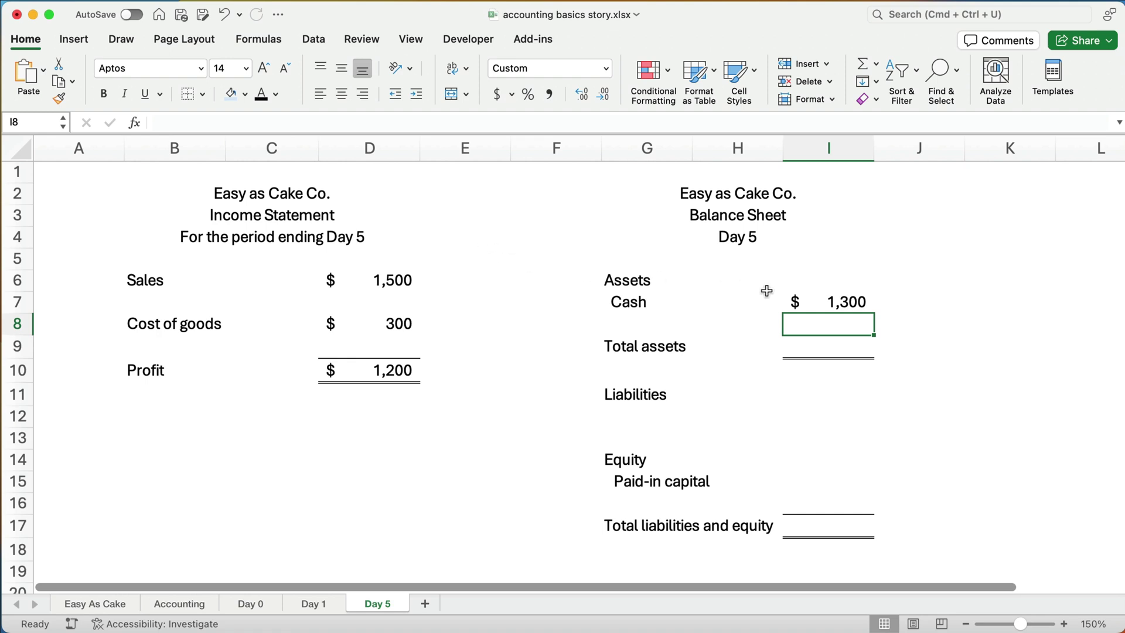
drag(814, 300, 819, 344)
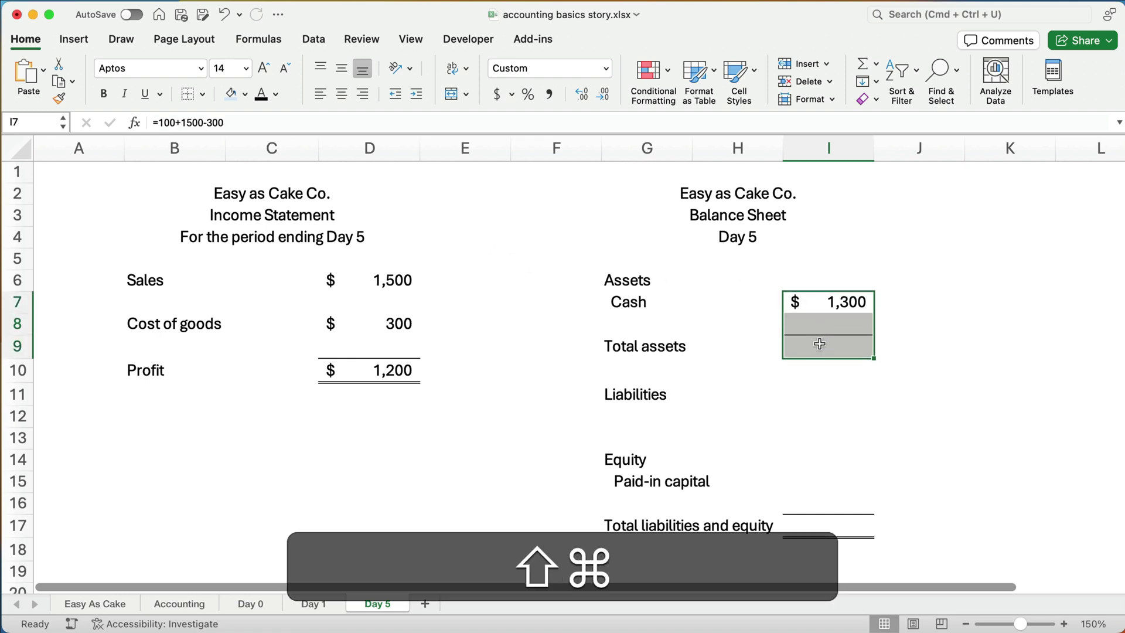
key(shift+super+t)
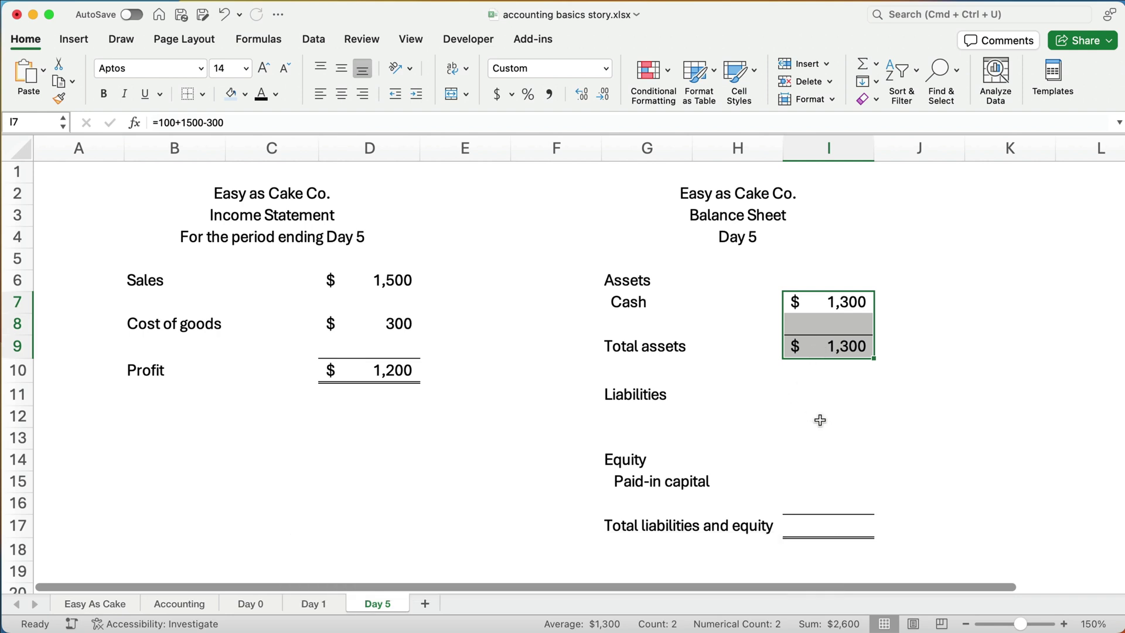
Enter 0 as the Liabilities amount in I11 and 100 as Paid-in capital in I15.
click(862, 404)
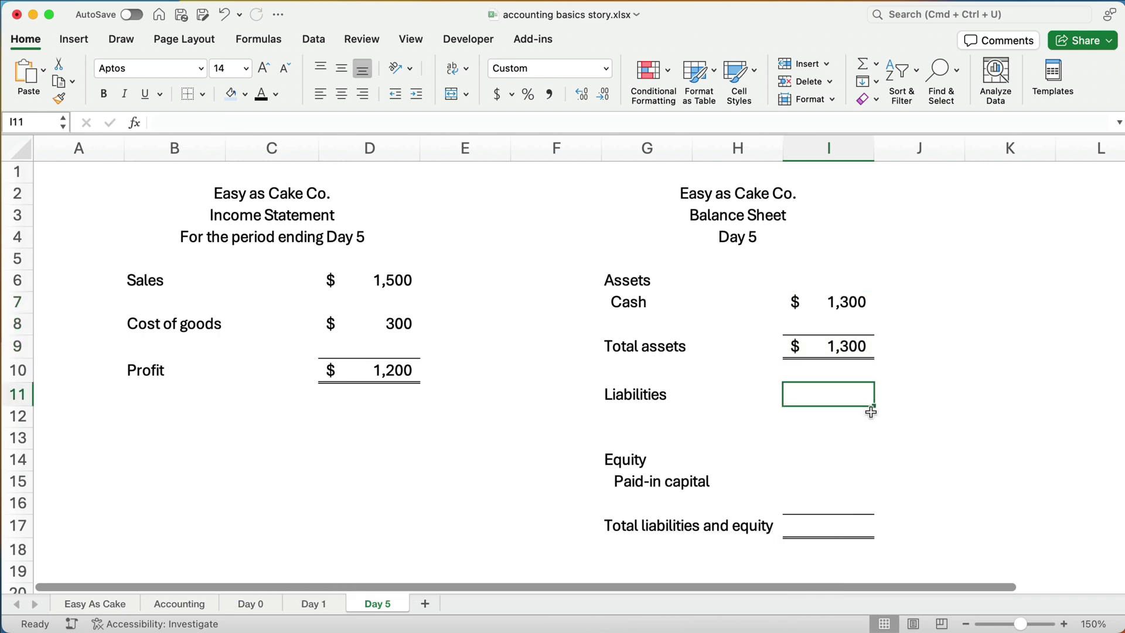
text(0)
key(Return)
click(805, 475)
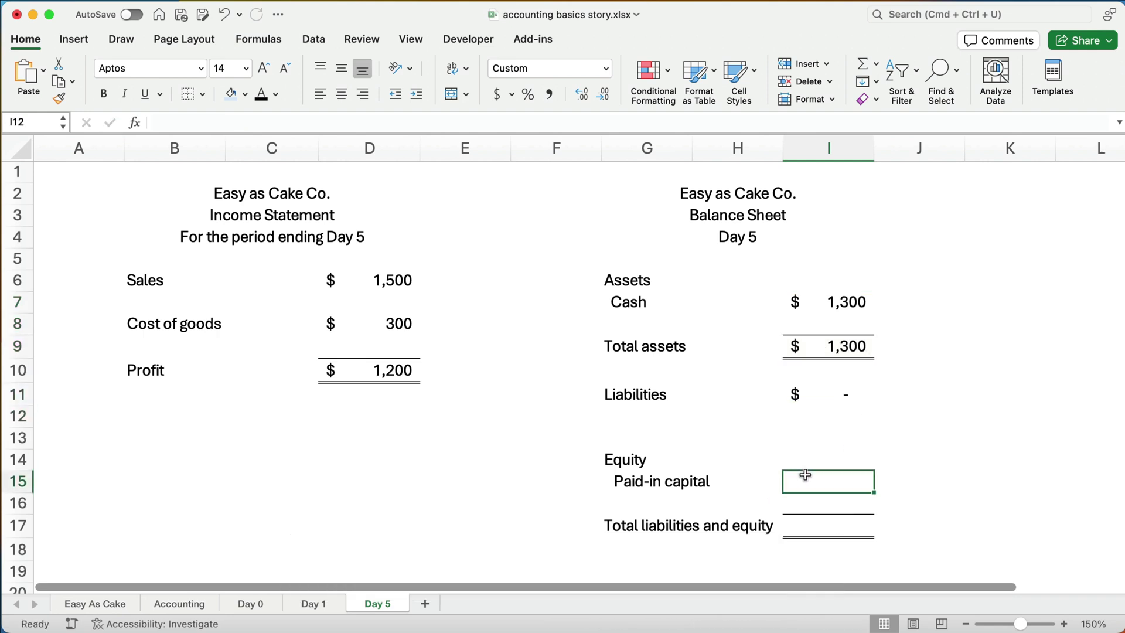
text(100)
key(Return)
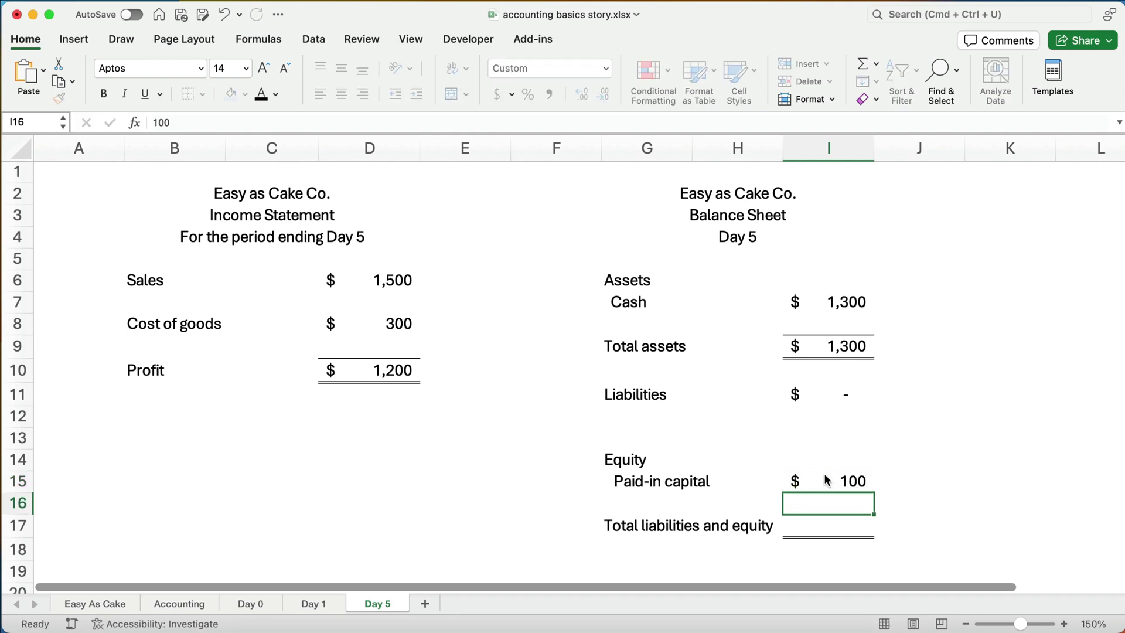
Link I16, below Paid-in capital, to the income statement's Profit with =D10.
click(661, 505)
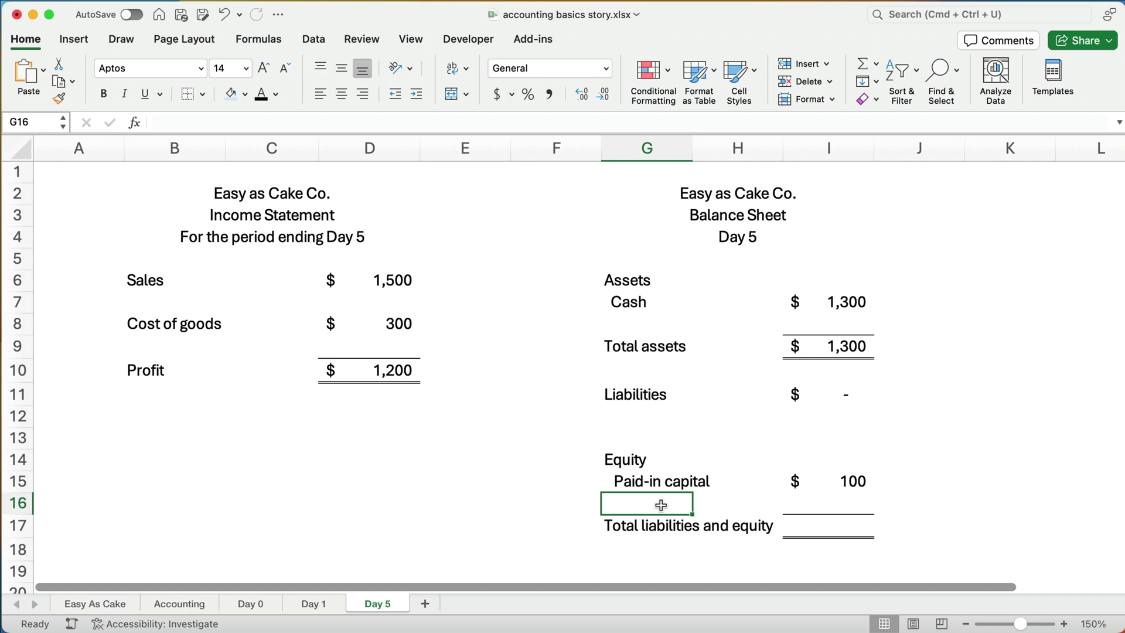
click(836, 503)
text(=)
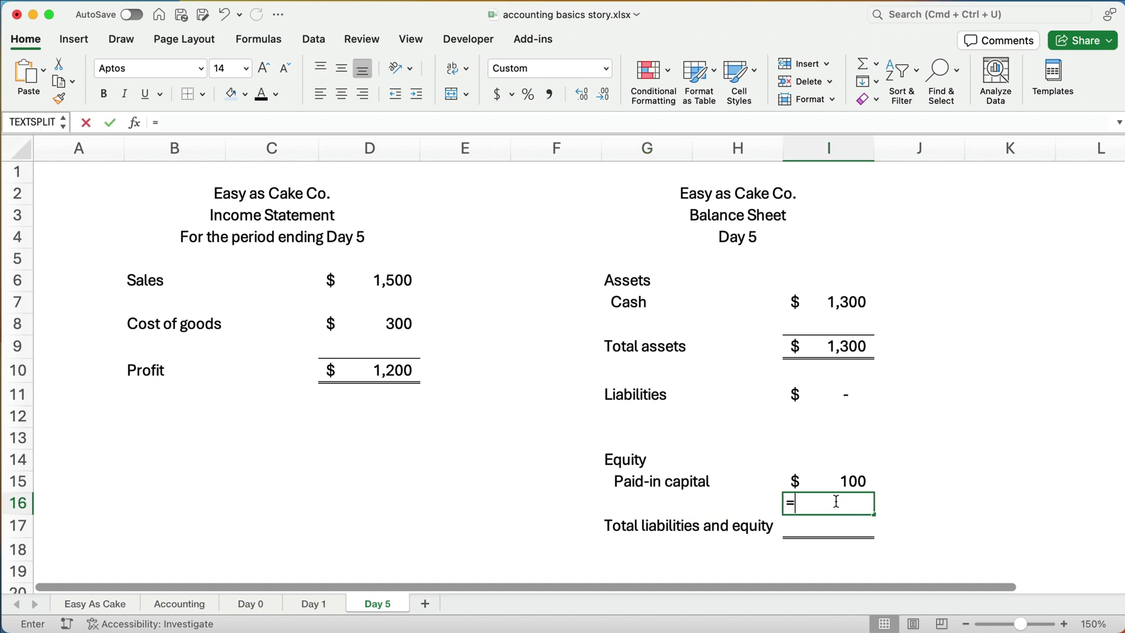
click(369, 376)
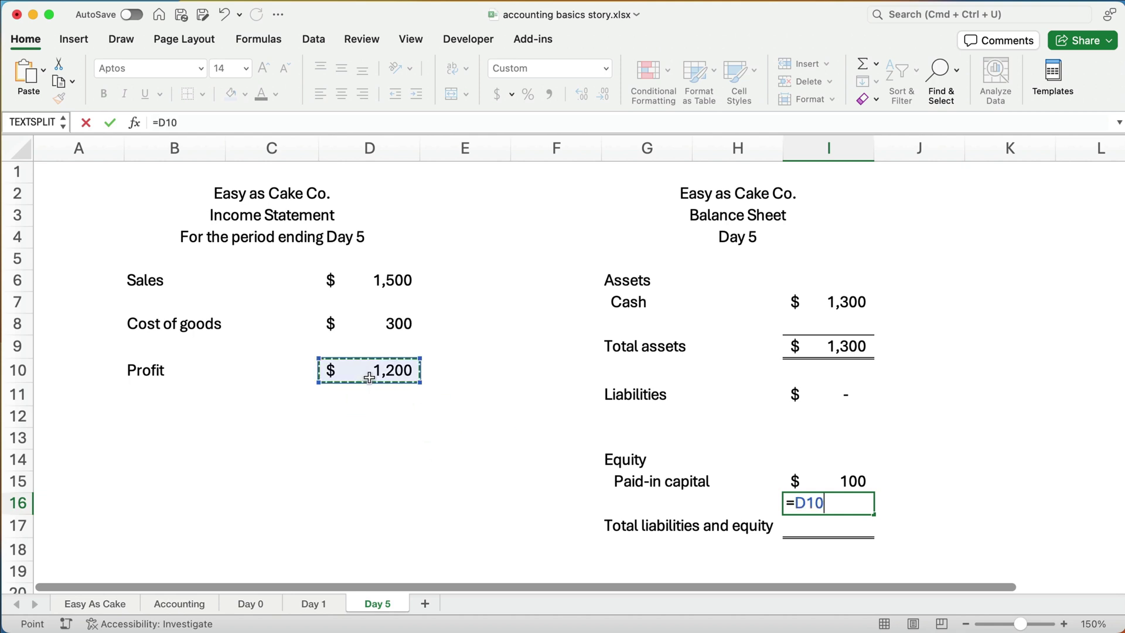
key(Return)
Label the equity line in G16 "Retained earnings".
key(Up)
key(Left)
key(Left)
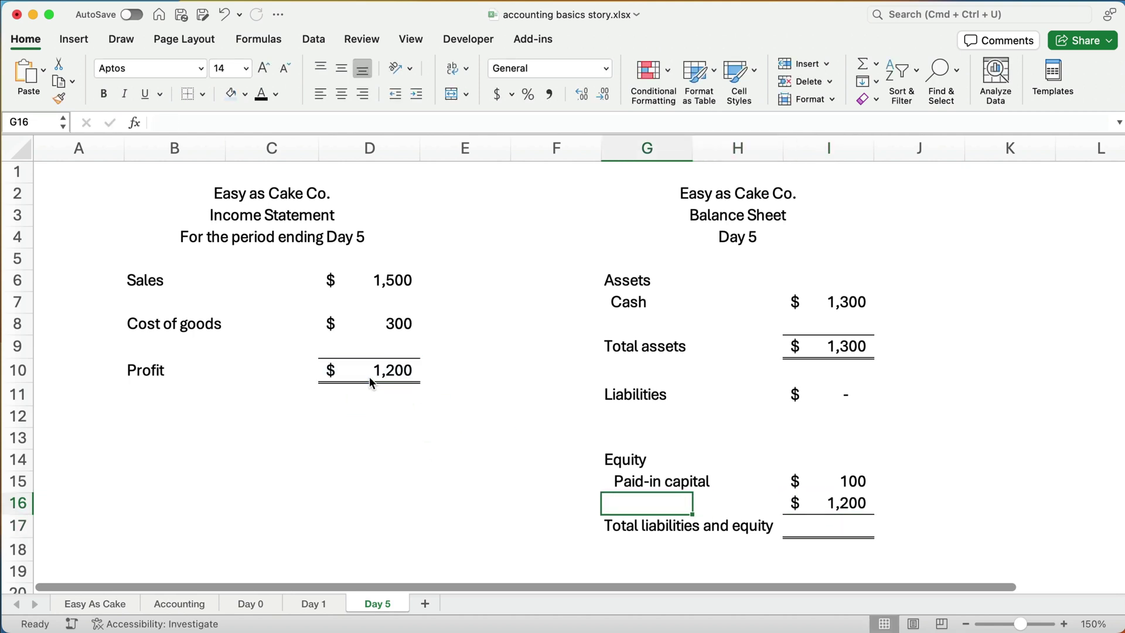
text(Re)
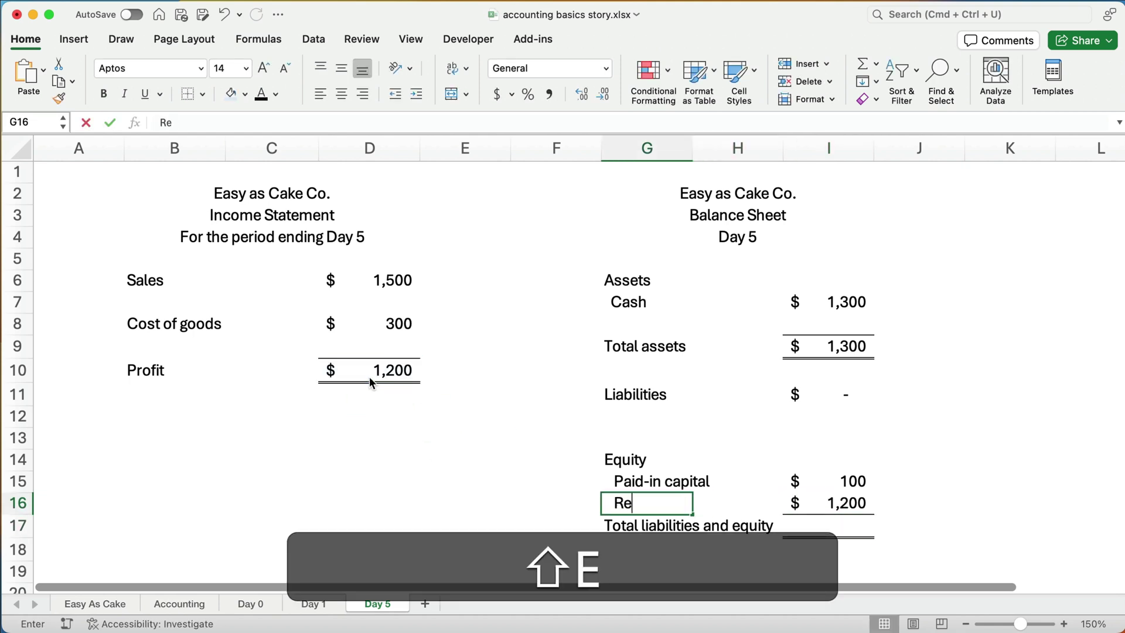
text(tained earnings)
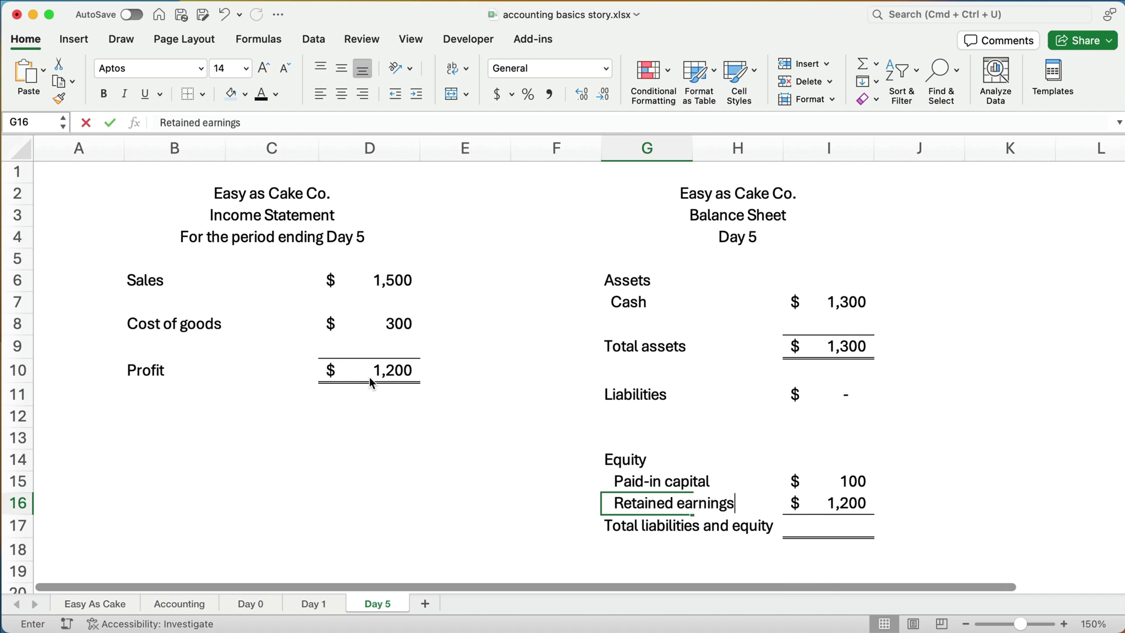
click(363, 458)
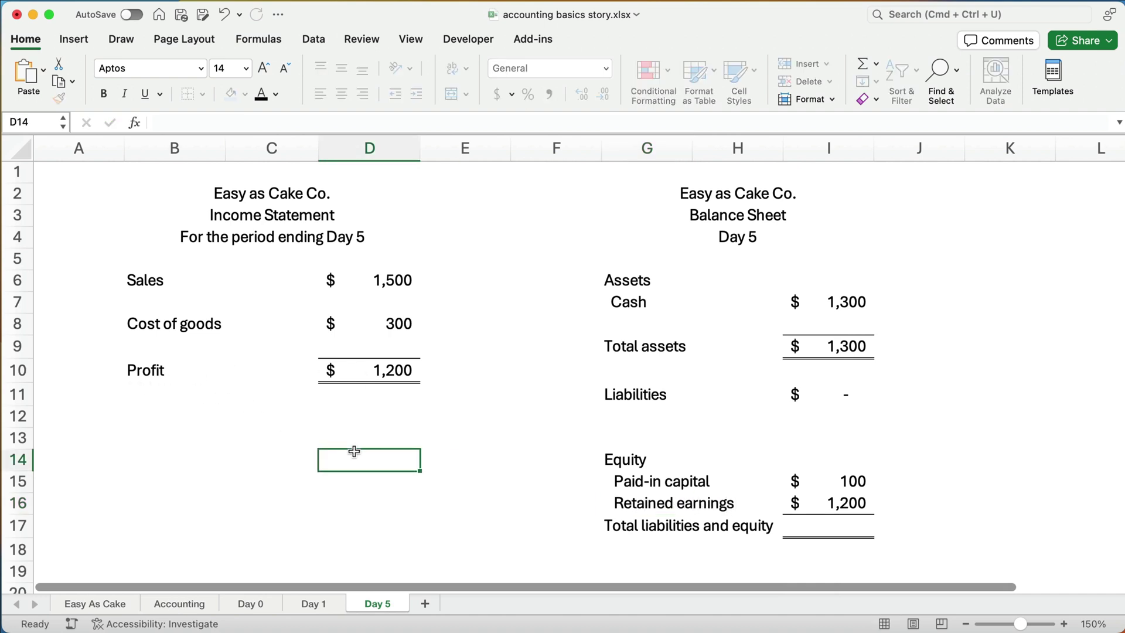
Sum the liabilities and equity amounts in I11 through I16 into Total liabilities and equity in I17.
drag(804, 399, 837, 520)
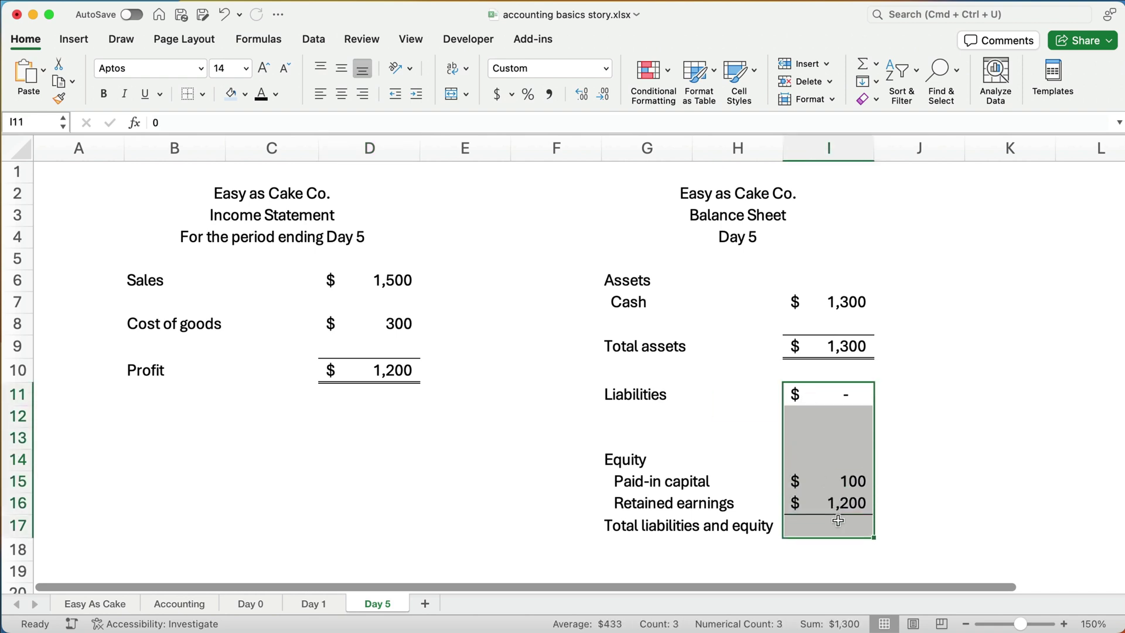
key(shift+super+t)
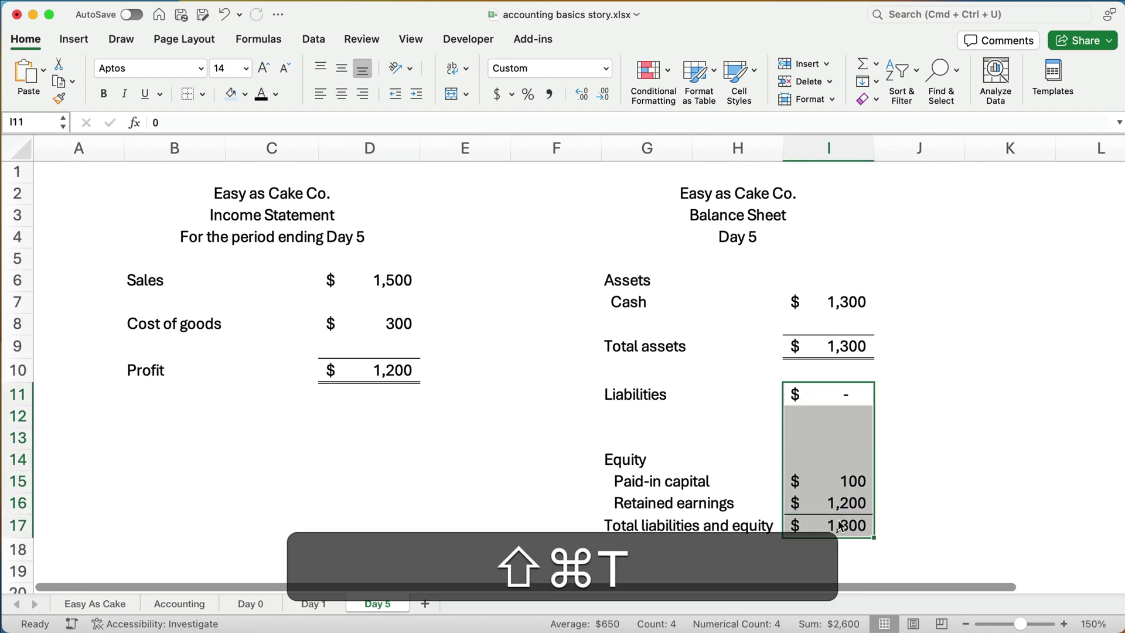
click(410, 519)
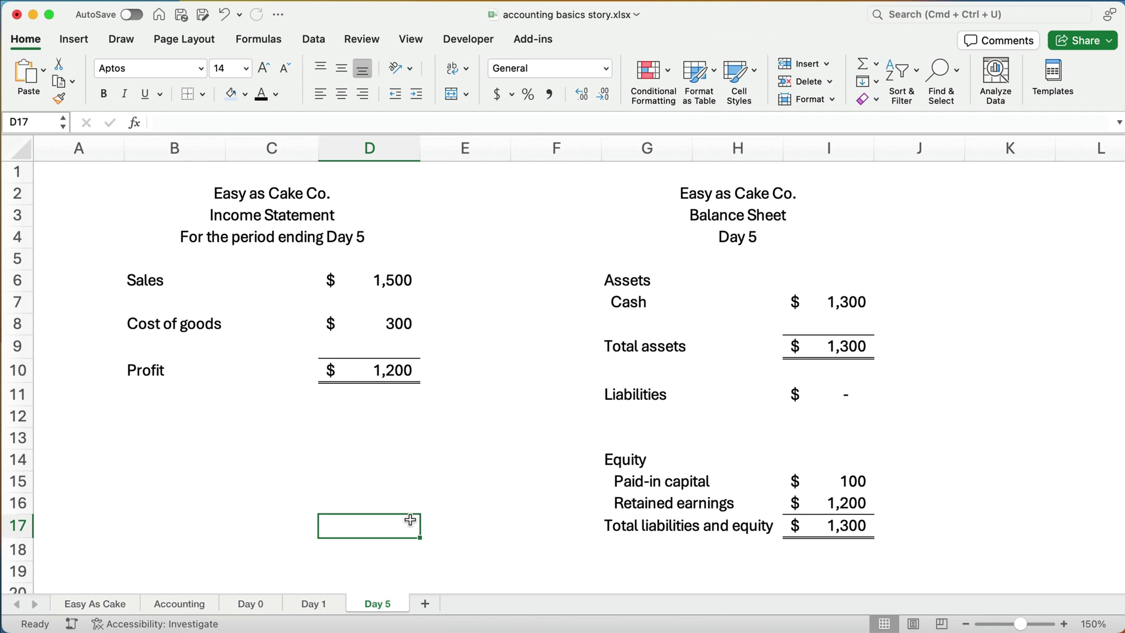
Multiply the Profit by 50 in D13 with =D10*50.
click(386, 435)
text(=)
key(Up)
key(Up)
key(Up)
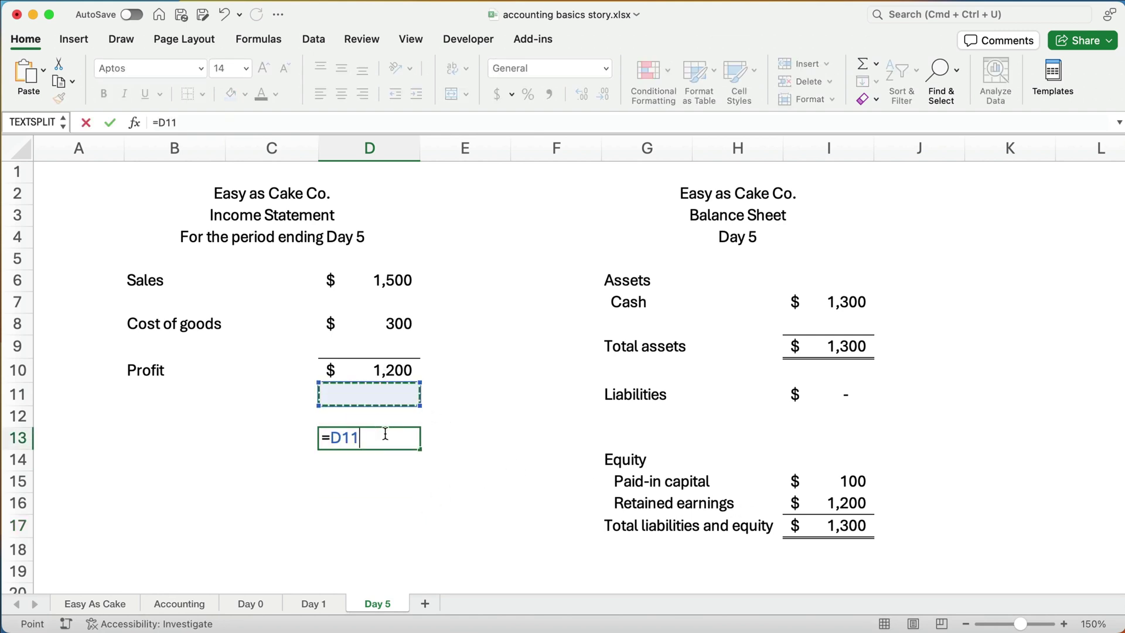
text(*50)
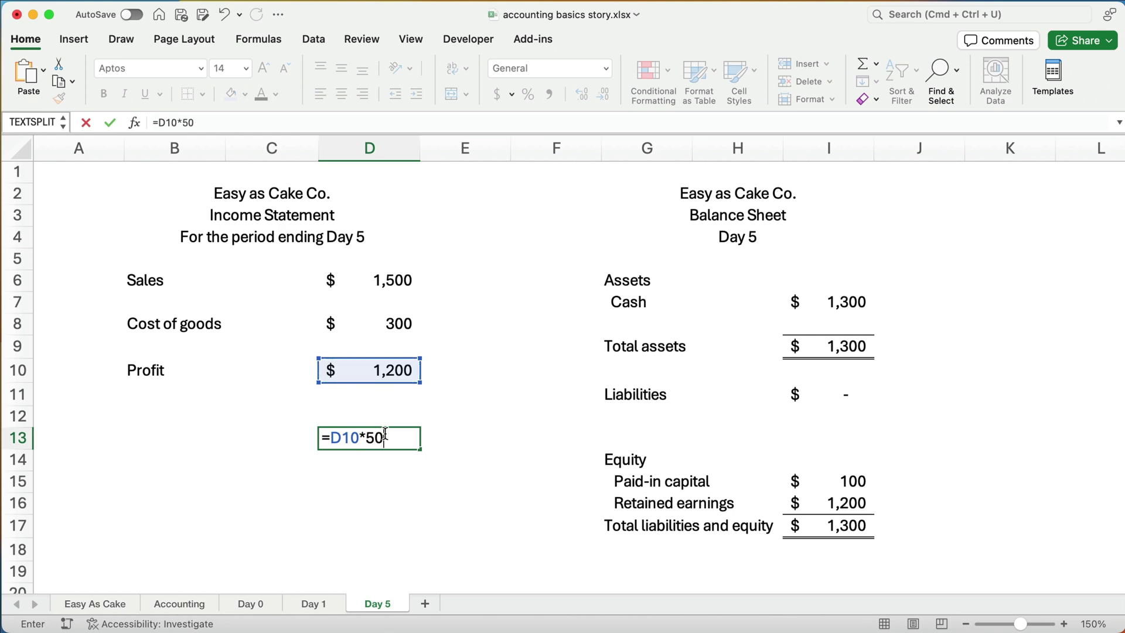
key(Return)
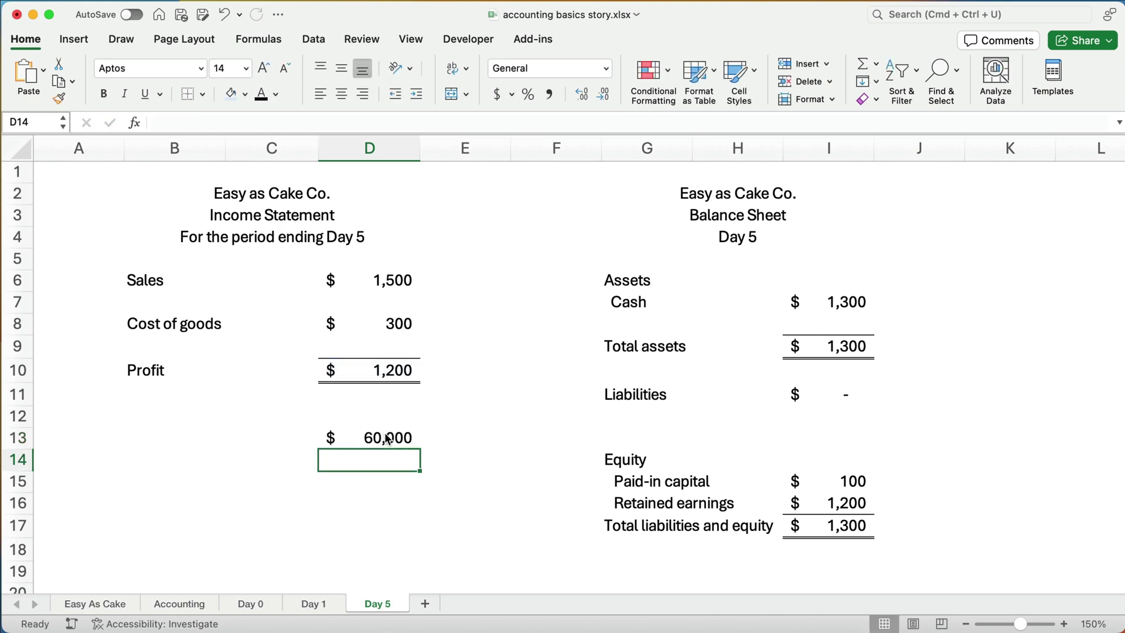